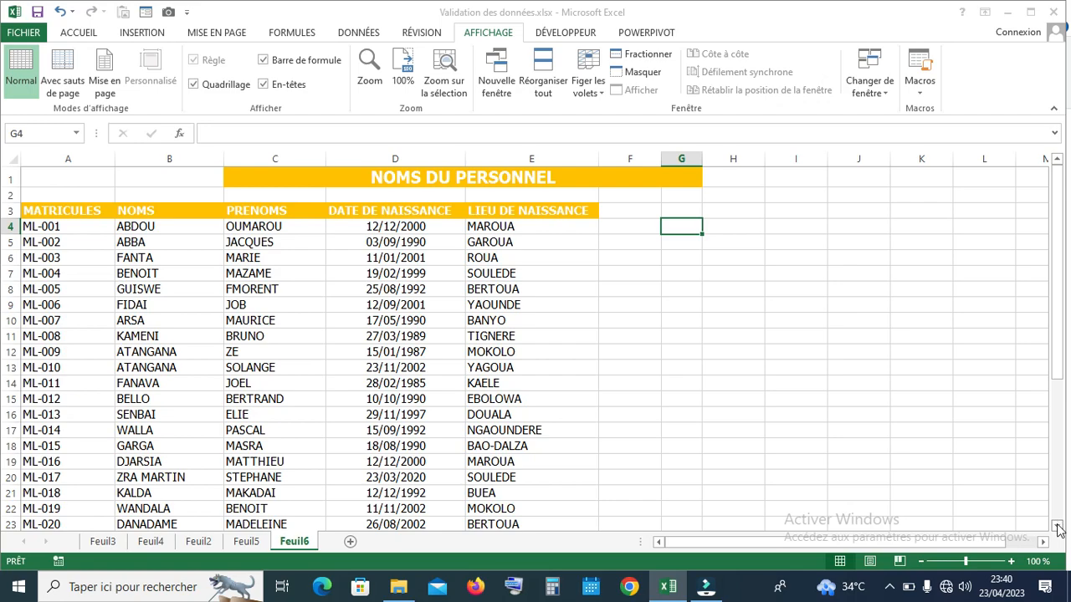
Scroll through the Feuil6 personnel table, then switch to the ACCUEIL ribbon commands
click(1057, 527)
drag(1057, 527, 1065, 335)
click(1042, 542)
drag(1042, 542, 844, 559)
click(77, 33)
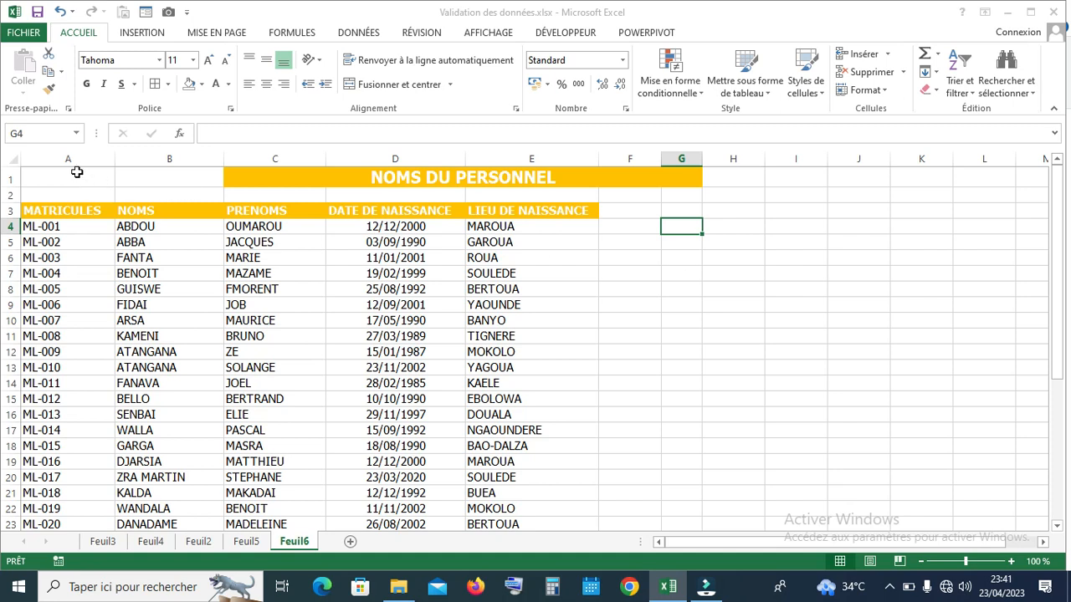
drag(65, 159, 686, 148)
click(11, 176)
drag(11, 177, 7, 211)
click(647, 277)
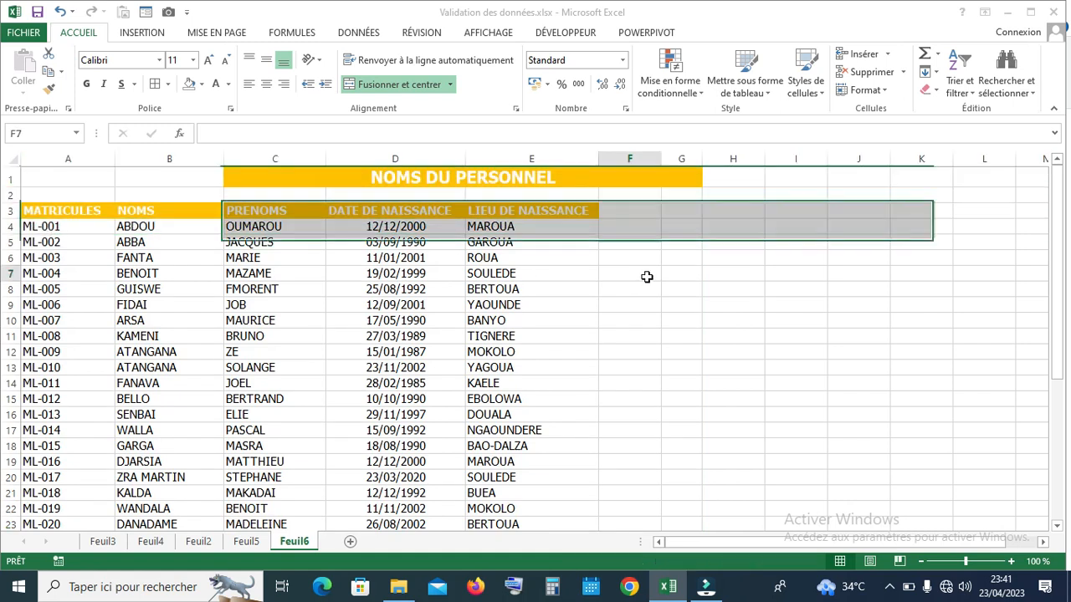
click(33, 174)
drag(70, 209, 496, 215)
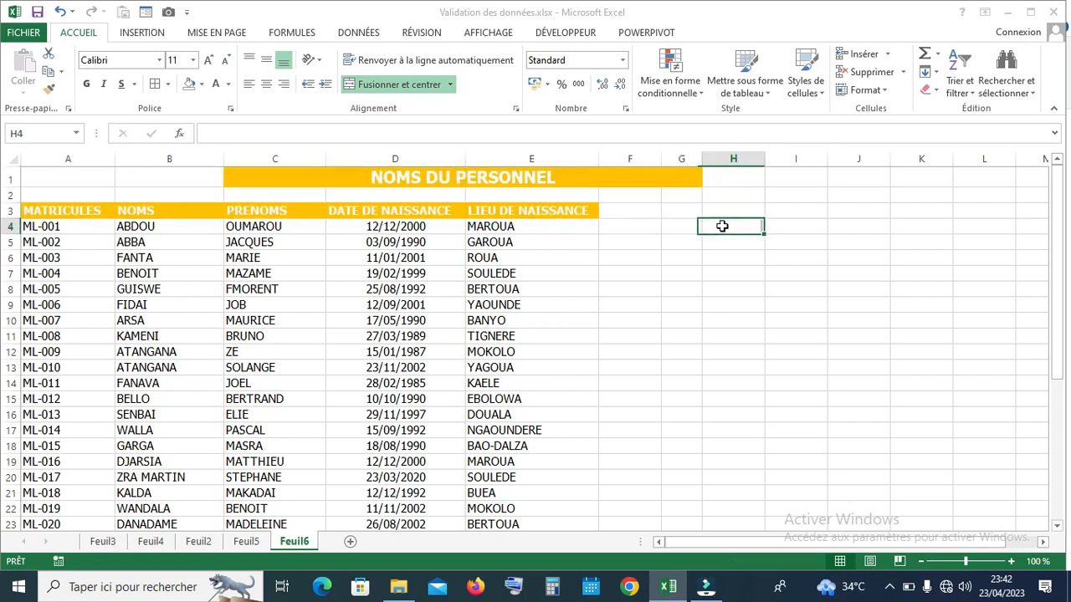
Select cell H4 and show the AFFICHAGE view commands
click(722, 225)
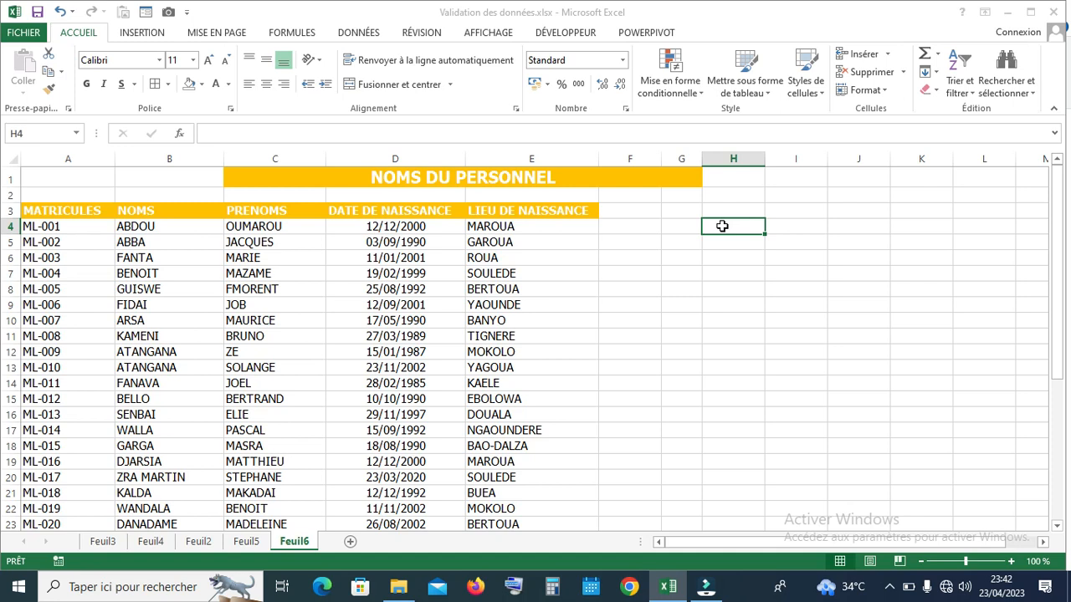
click(487, 34)
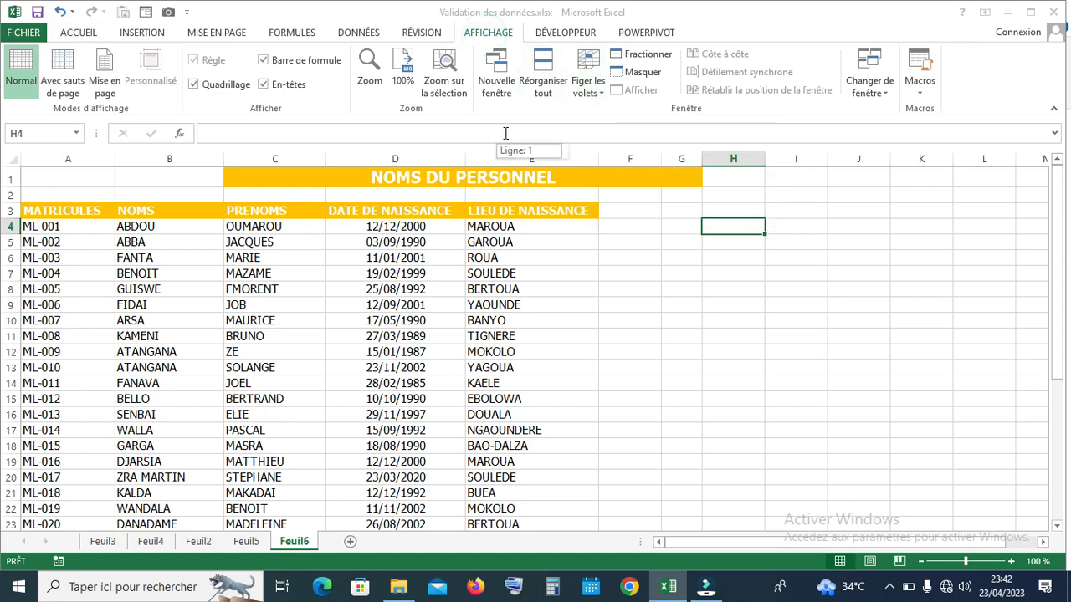
Freeze panes at H4 so rows 1–3 and columns A–G stay fixed
click(601, 88)
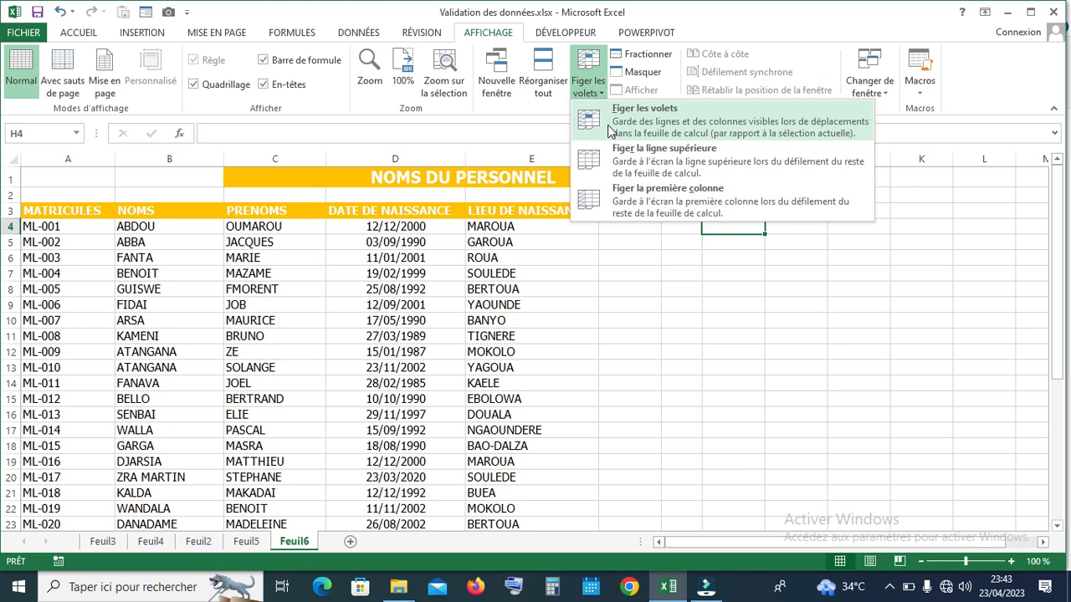
click(609, 130)
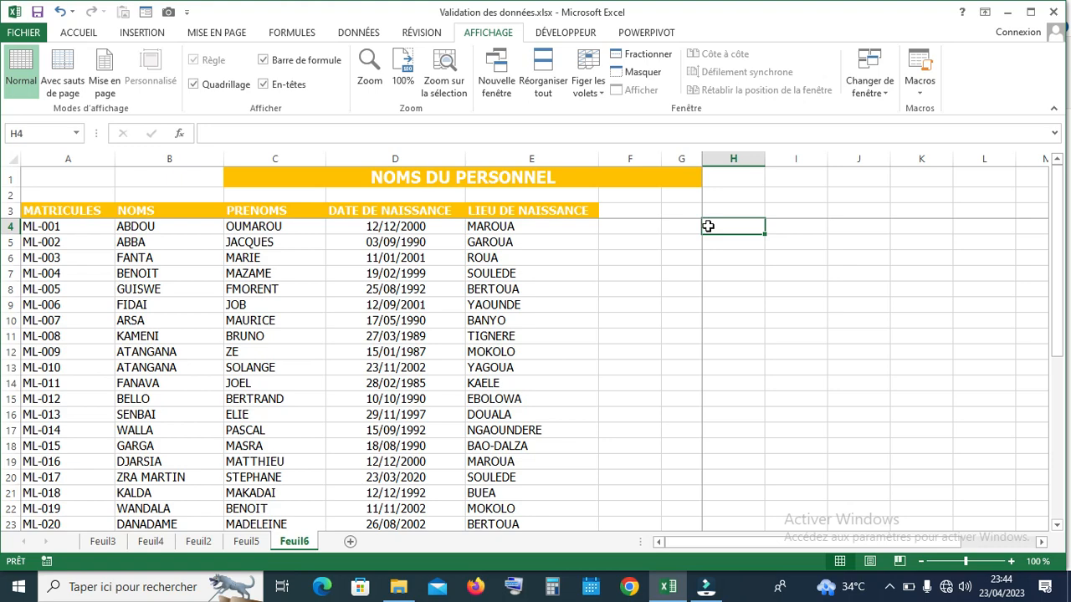
click(1059, 525)
click(1058, 524)
click(1058, 525)
click(1058, 525)
click(1059, 525)
click(1058, 524)
click(1058, 524)
click(1058, 525)
click(1058, 524)
click(1058, 525)
click(1059, 524)
click(1059, 524)
click(1058, 525)
click(1058, 525)
click(1058, 524)
click(1058, 525)
click(1058, 524)
click(1058, 525)
click(1058, 524)
click(1058, 524)
click(1058, 524)
click(1058, 525)
click(1058, 524)
click(1058, 525)
click(1058, 525)
click(1058, 524)
click(1058, 524)
click(1058, 525)
click(1059, 525)
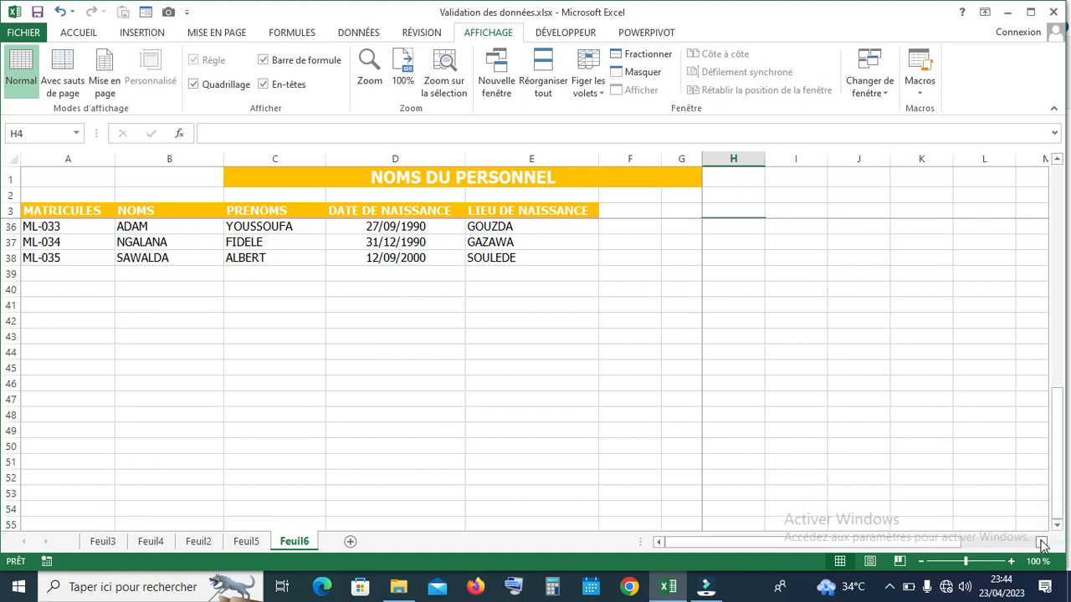
click(1041, 544)
click(1042, 544)
click(1042, 544)
click(1041, 543)
click(1041, 544)
click(1042, 543)
click(1042, 543)
click(1041, 544)
click(1041, 543)
click(1042, 544)
click(1041, 543)
click(1041, 544)
click(1042, 544)
click(1042, 544)
click(1042, 544)
click(1041, 544)
click(1042, 544)
click(1041, 544)
click(1042, 543)
click(1041, 544)
click(1042, 544)
click(1041, 544)
click(1042, 544)
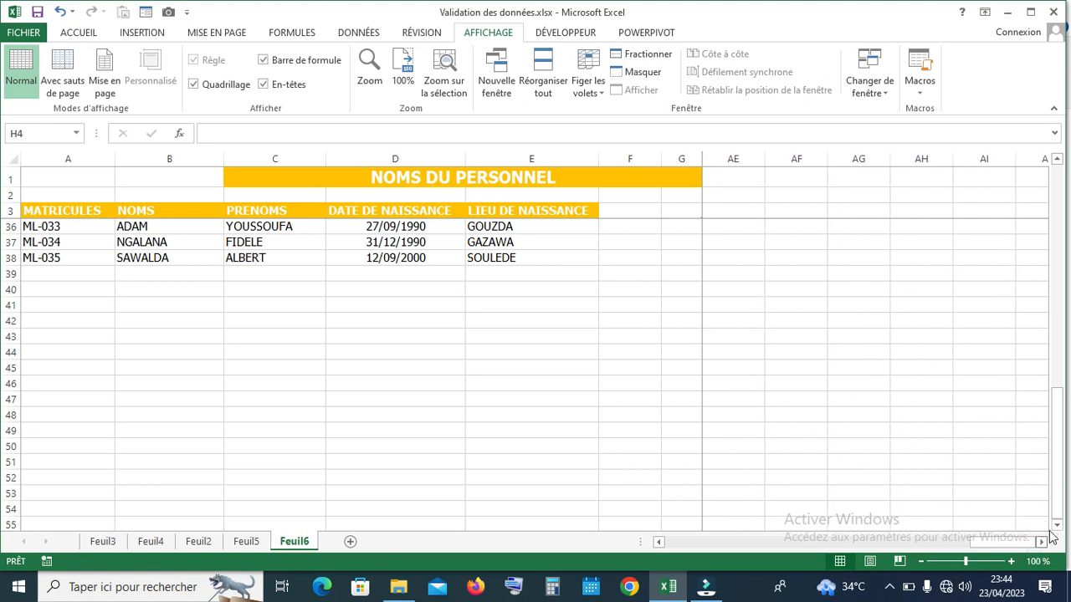
drag(1056, 483, 1055, 228)
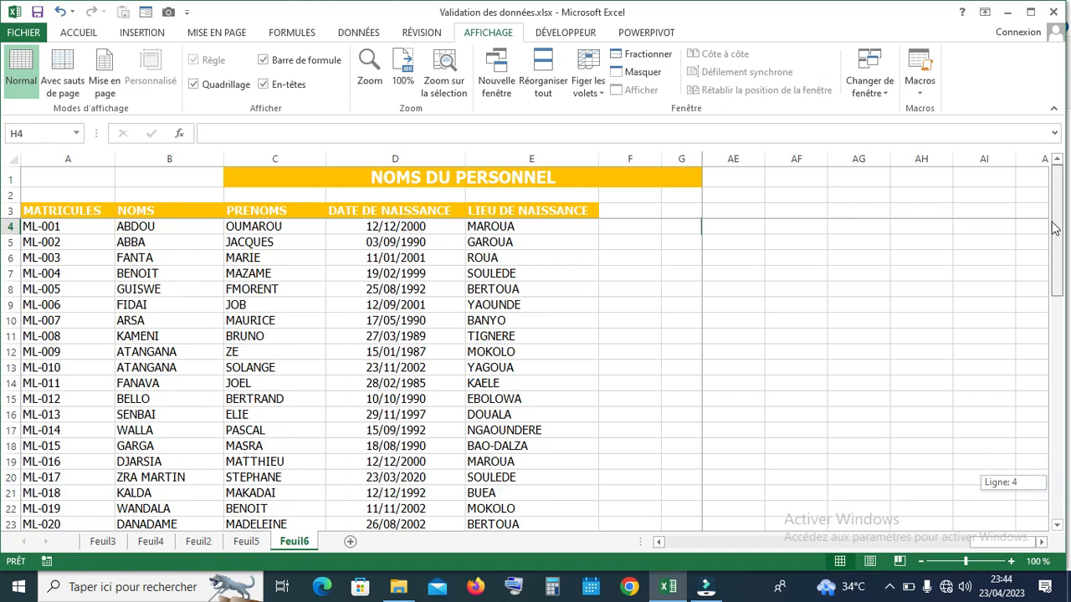
drag(1000, 544, 667, 545)
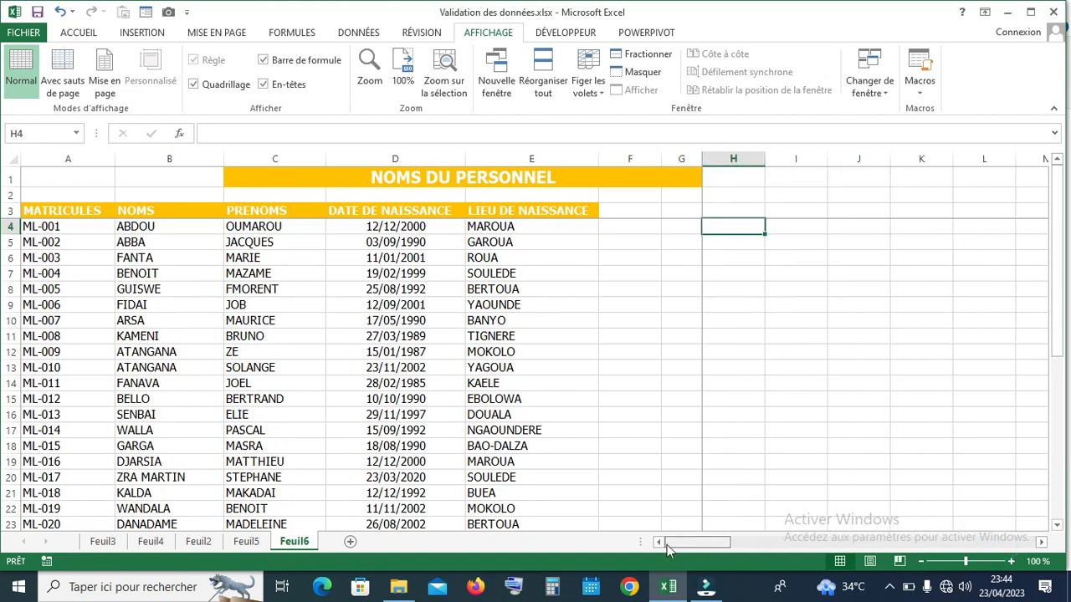
click(800, 339)
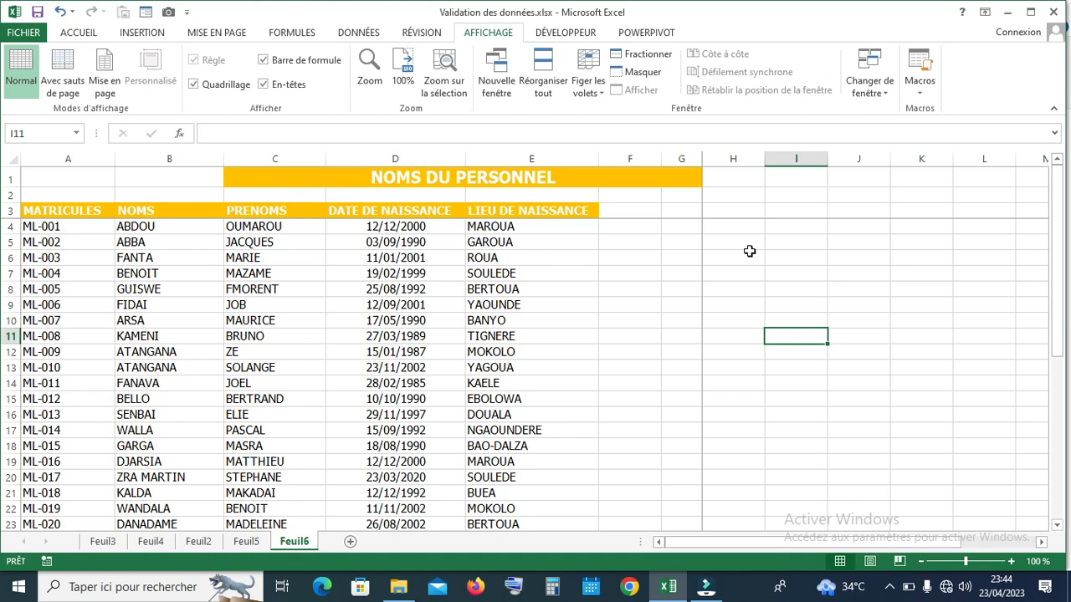
Unfreeze all panes with Libérer les volets and scroll to confirm the sheet moves freely
click(603, 97)
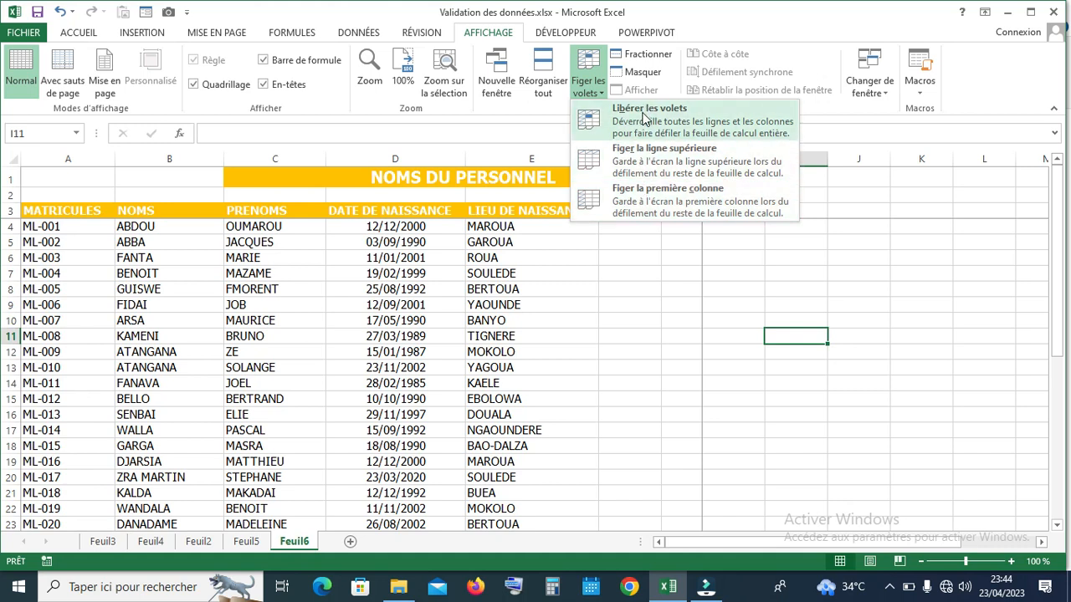
click(644, 119)
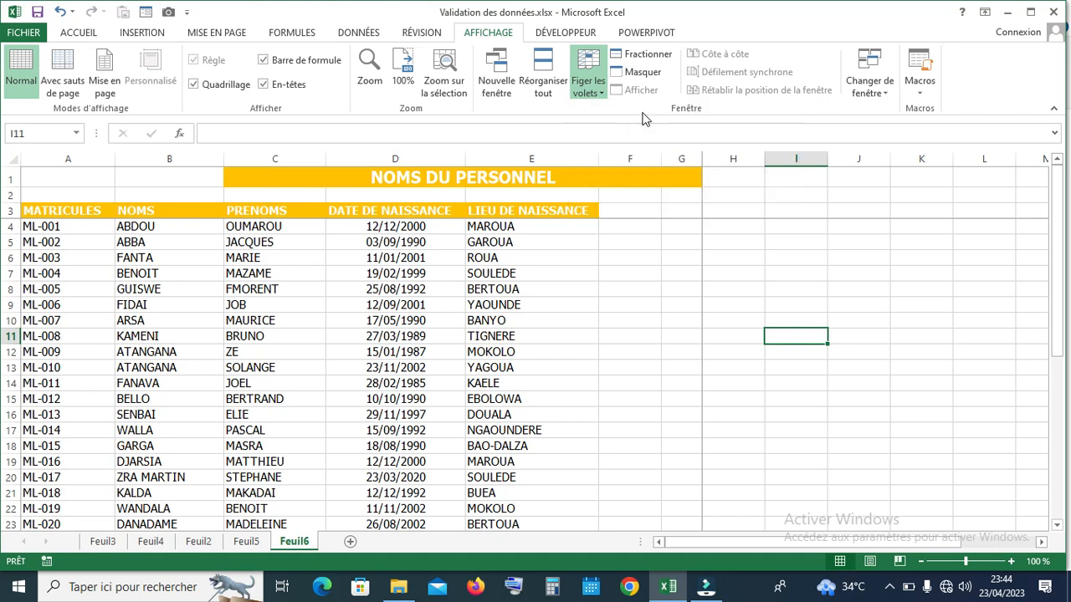
click(1056, 524)
click(1056, 524)
click(1056, 524)
drag(1060, 411, 1060, 343)
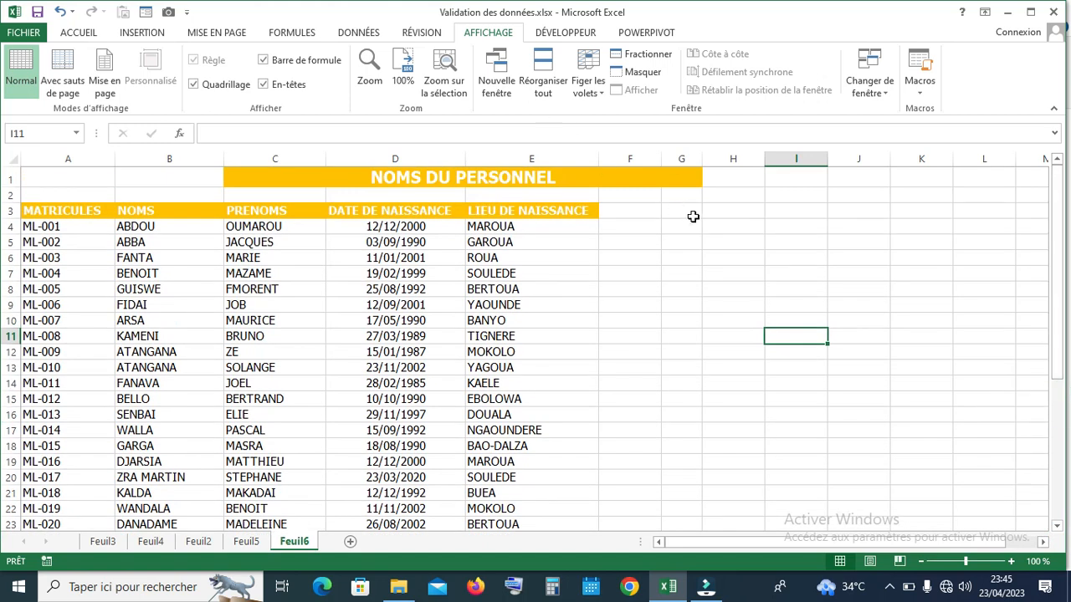
Freeze only the top title row and scroll down a page to check it
click(588, 83)
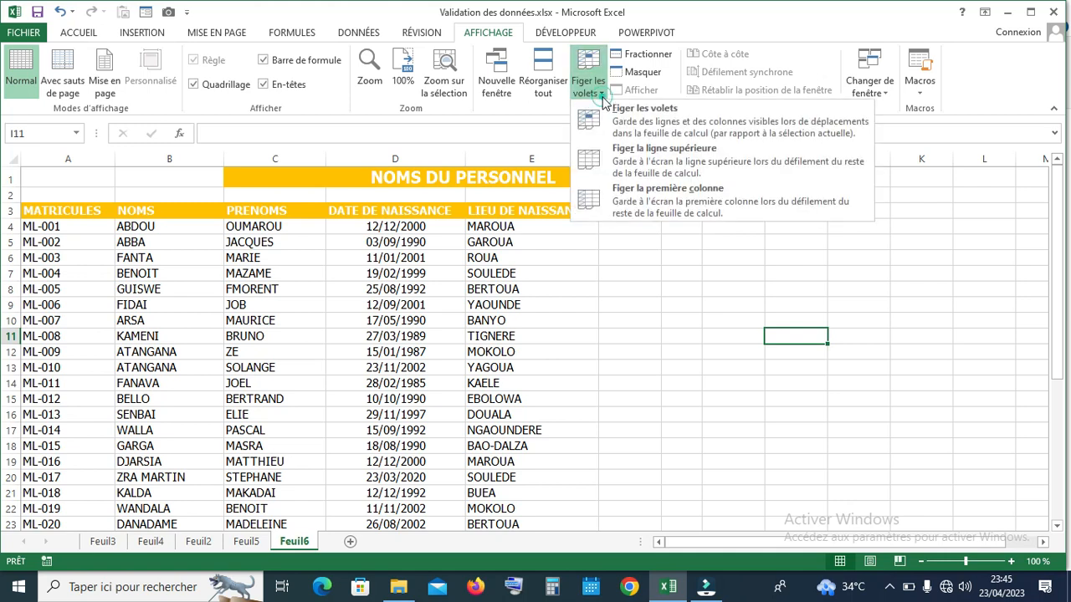
click(655, 159)
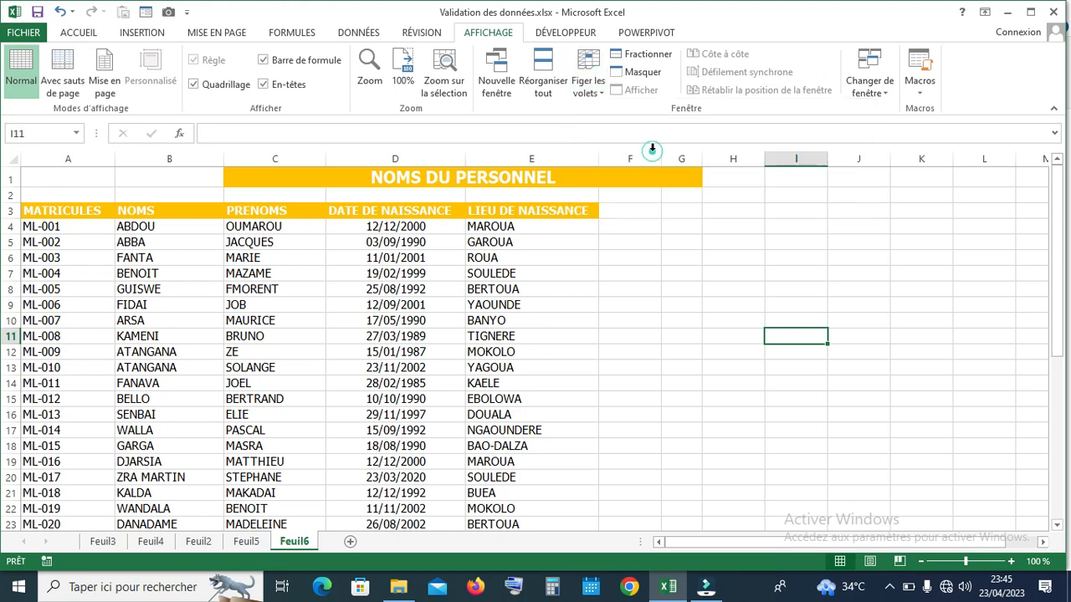
click(1060, 515)
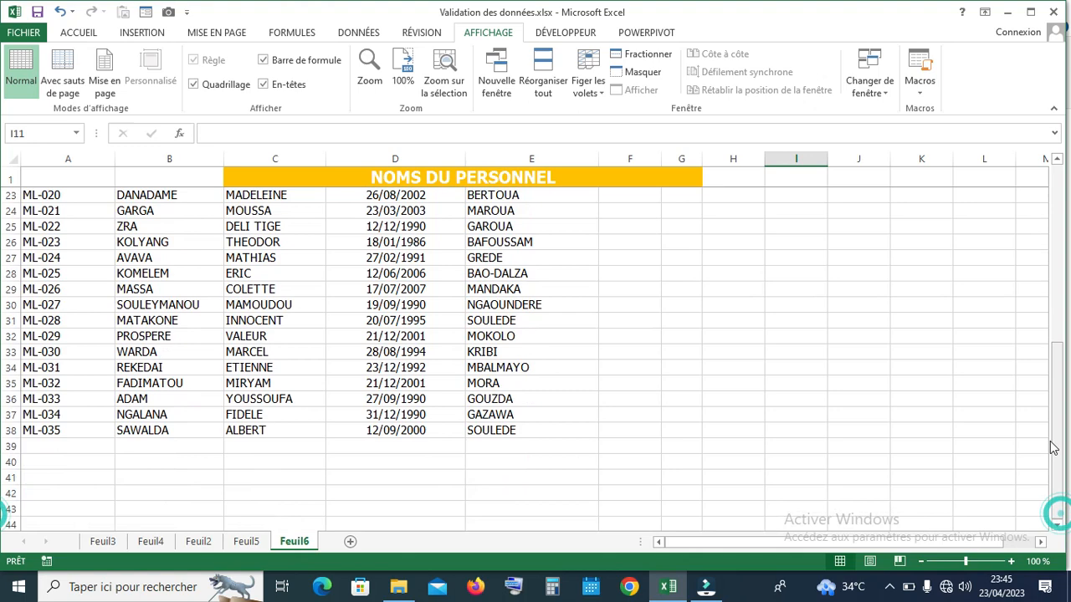
drag(1059, 515, 1058, 201)
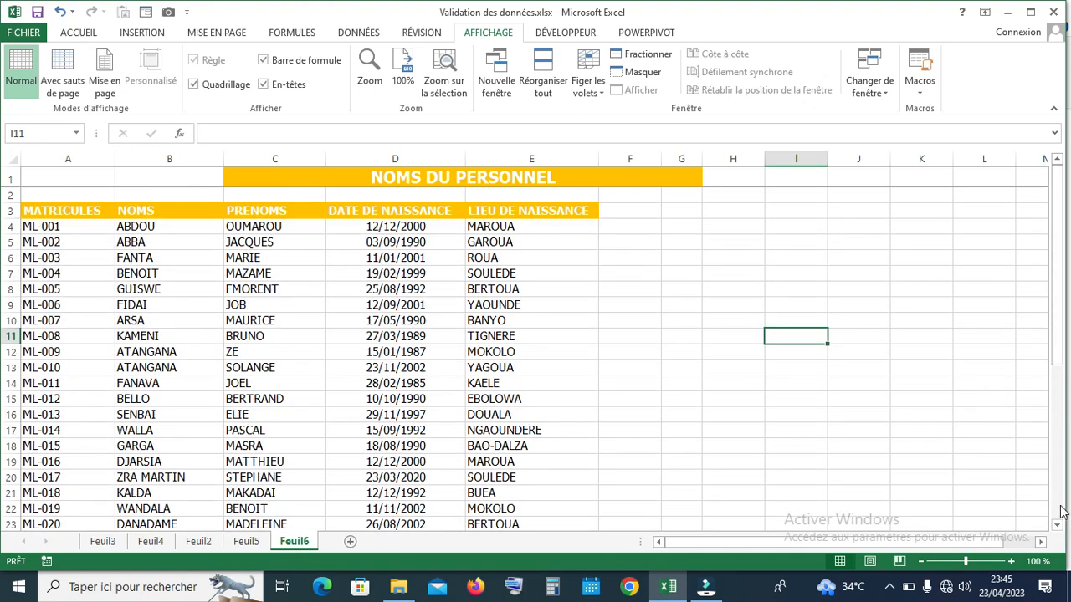
click(1060, 519)
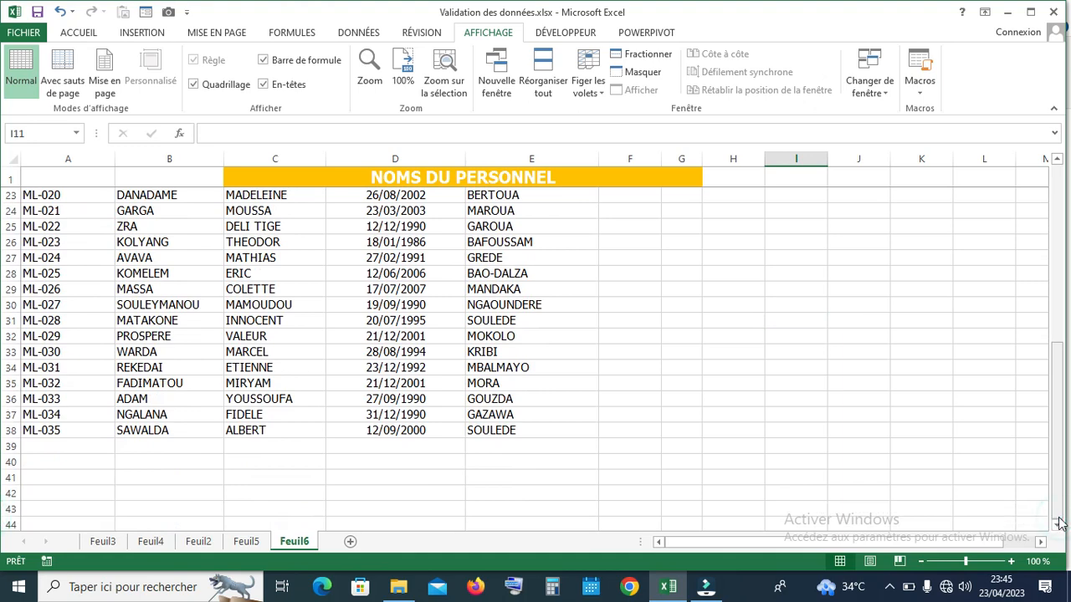
click(1057, 524)
click(1059, 524)
click(1058, 524)
click(1058, 524)
click(1041, 542)
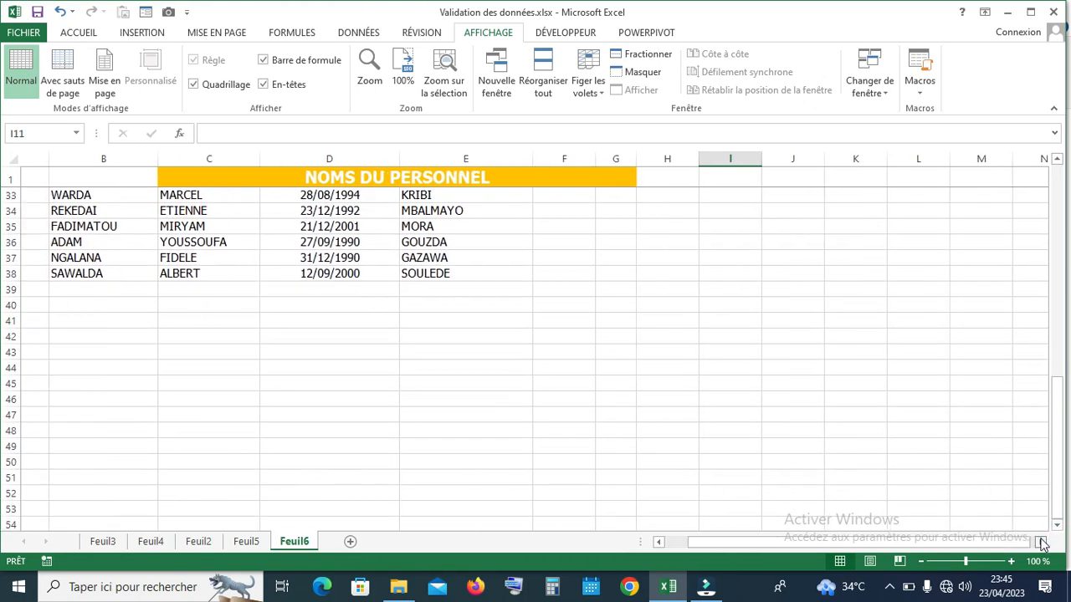
click(1042, 542)
click(1041, 542)
click(1042, 542)
click(1041, 542)
click(1041, 542)
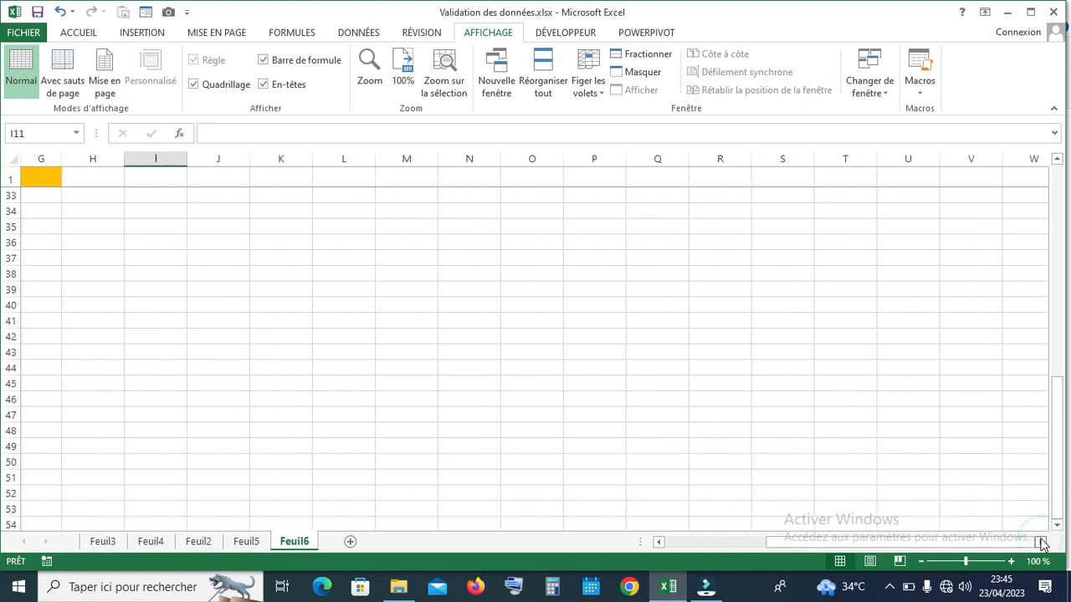
drag(1029, 544, 1059, 446)
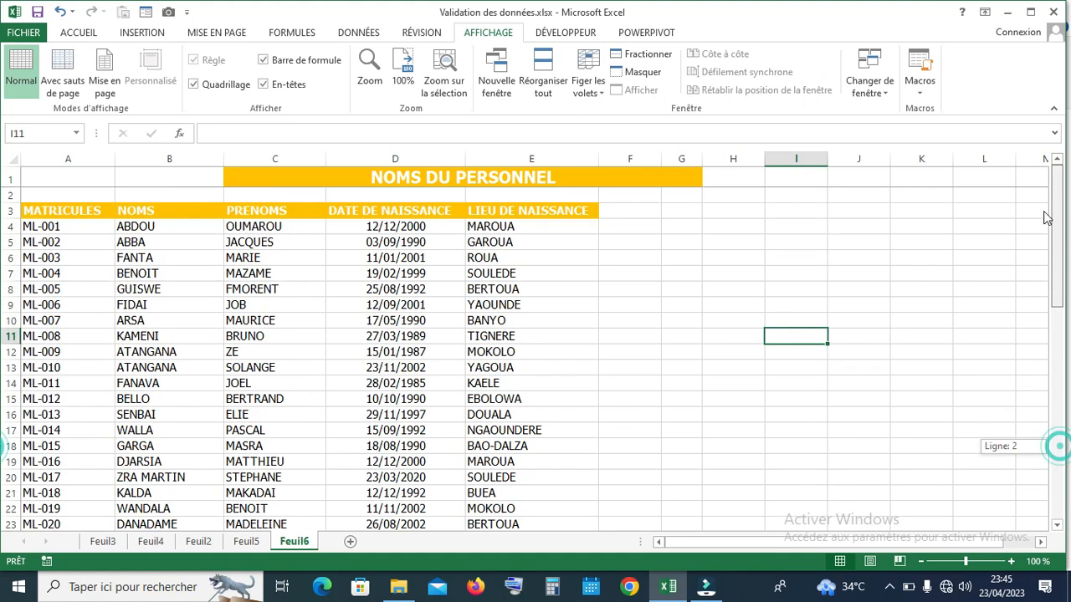
Release the frozen title row, test scrolling, and bring up the Figer les volets options again
click(601, 92)
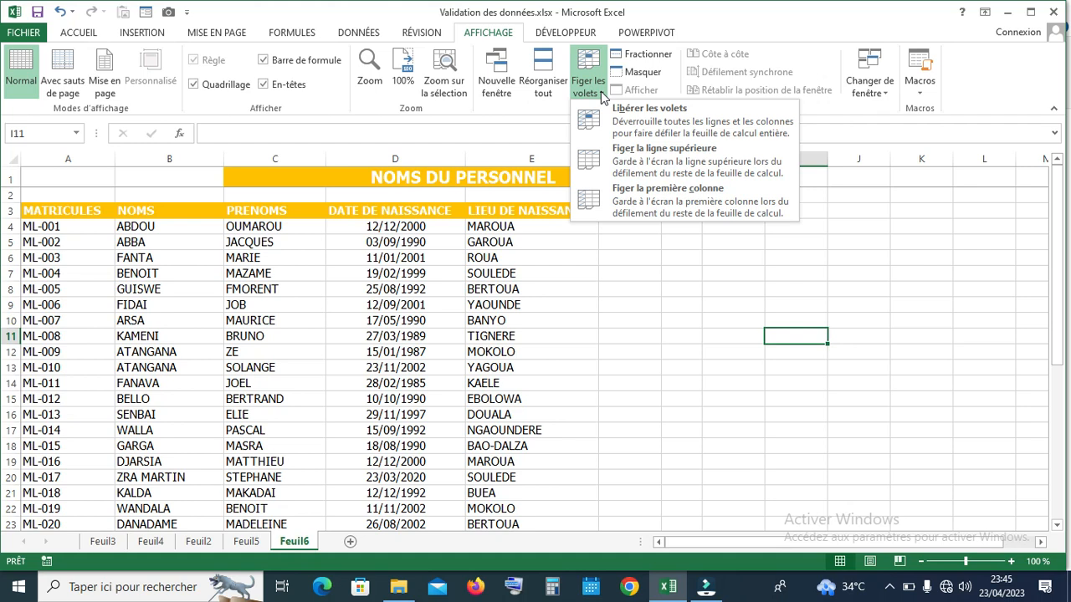
click(636, 117)
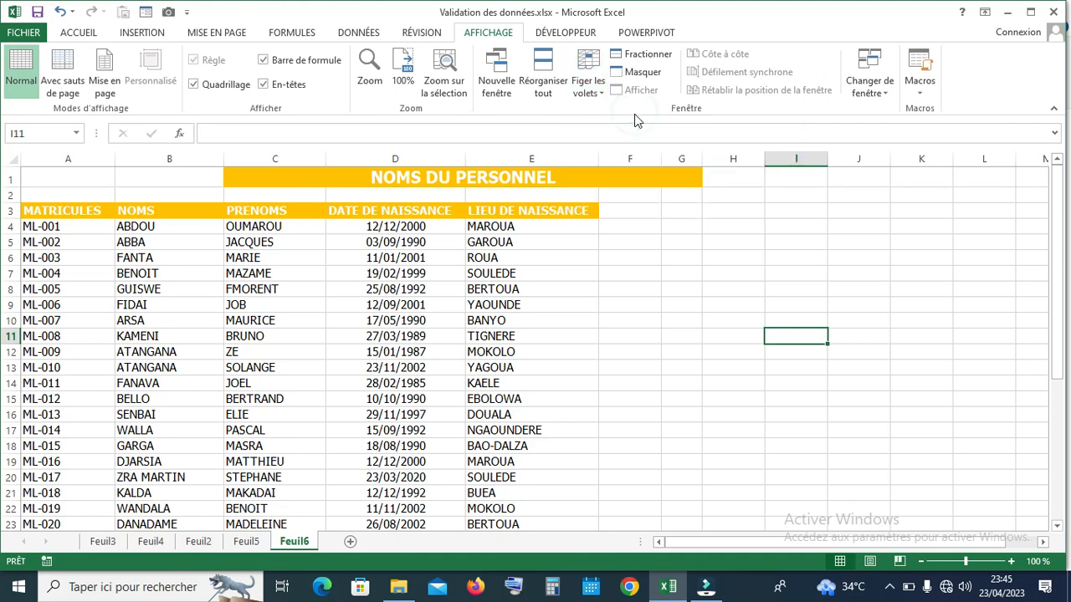
click(1056, 525)
click(1056, 525)
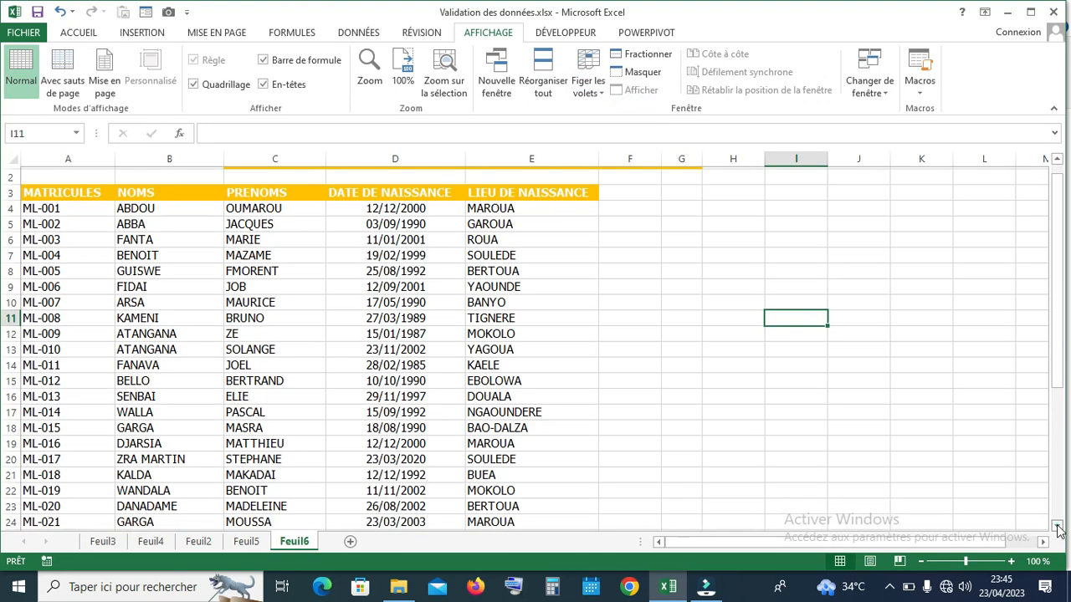
click(1057, 526)
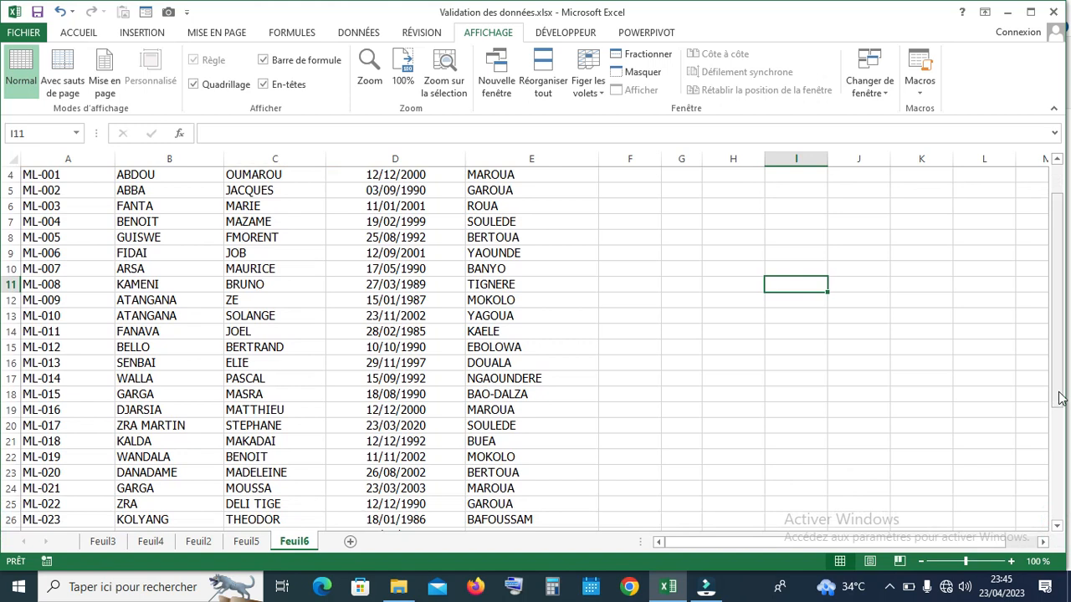
drag(1061, 398, 1056, 330)
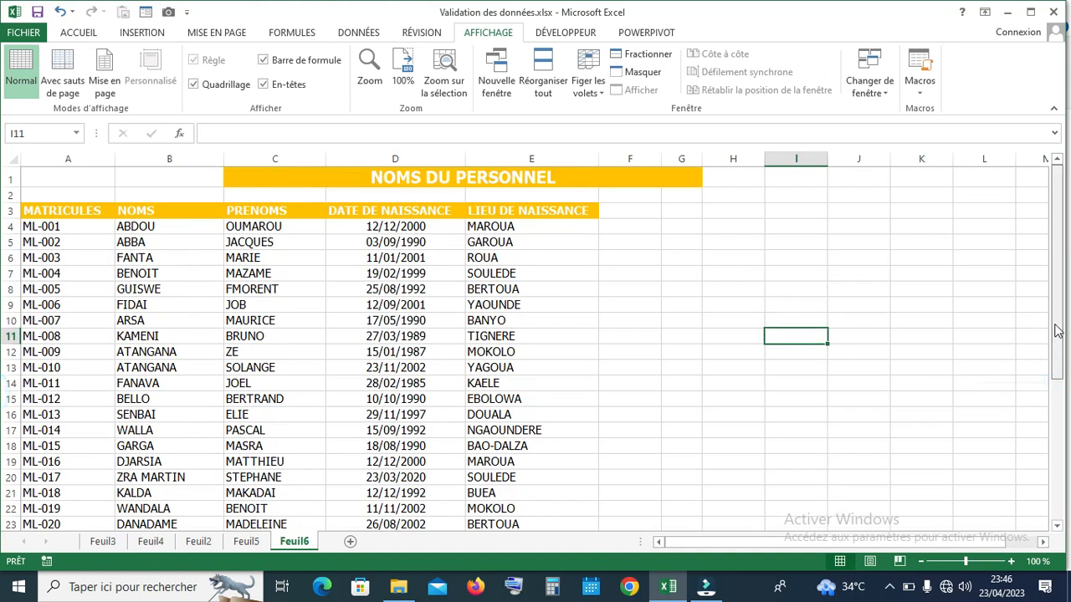
click(603, 96)
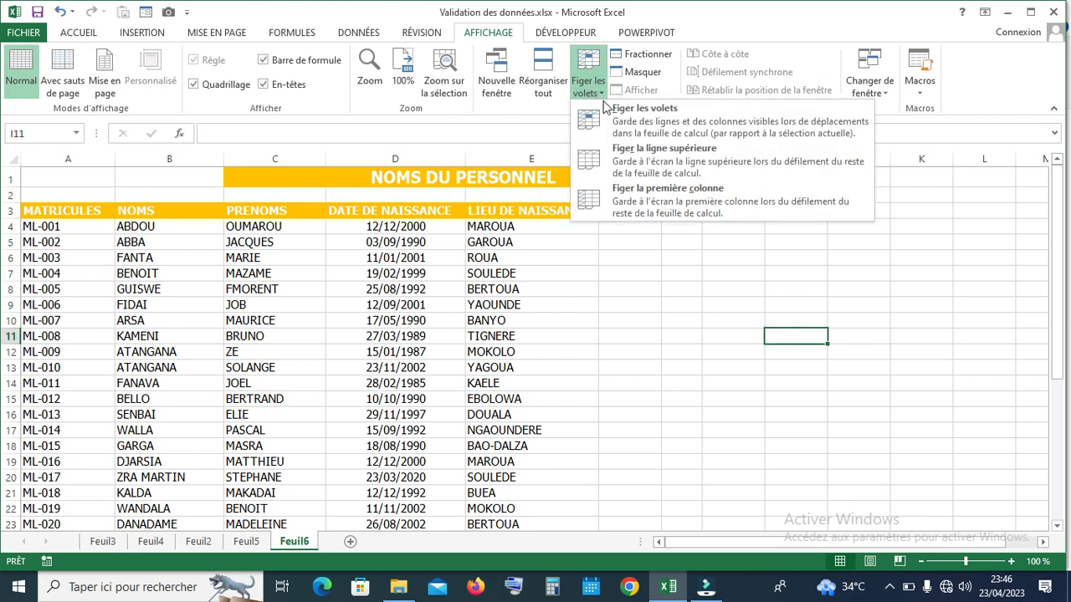
Freeze the first column and scroll right to verify column A stays in view
click(635, 195)
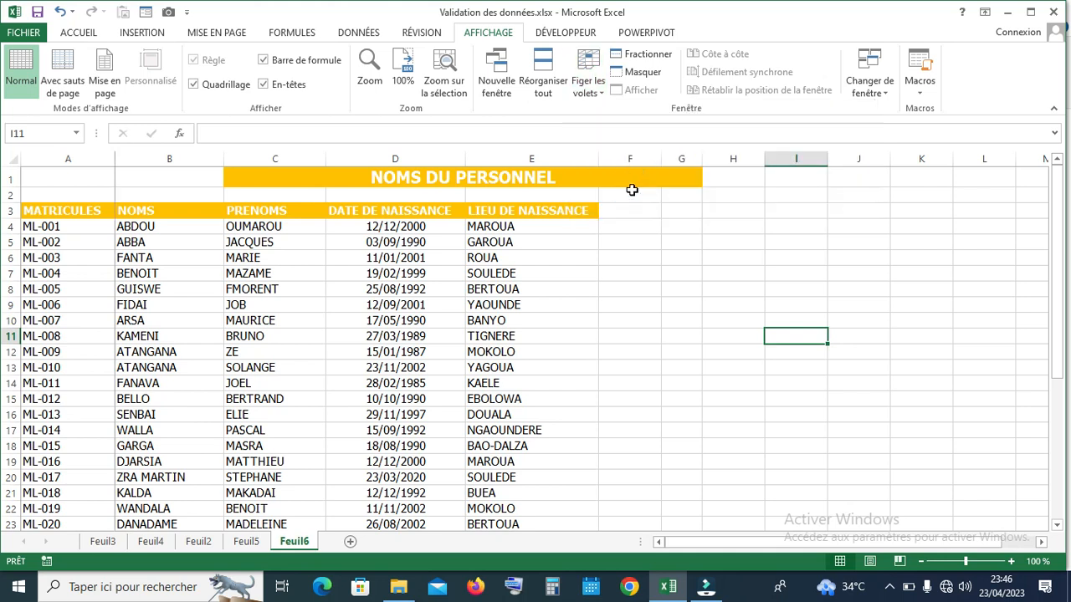
click(1041, 542)
click(1042, 542)
click(1042, 542)
click(1042, 542)
click(1041, 542)
click(1041, 542)
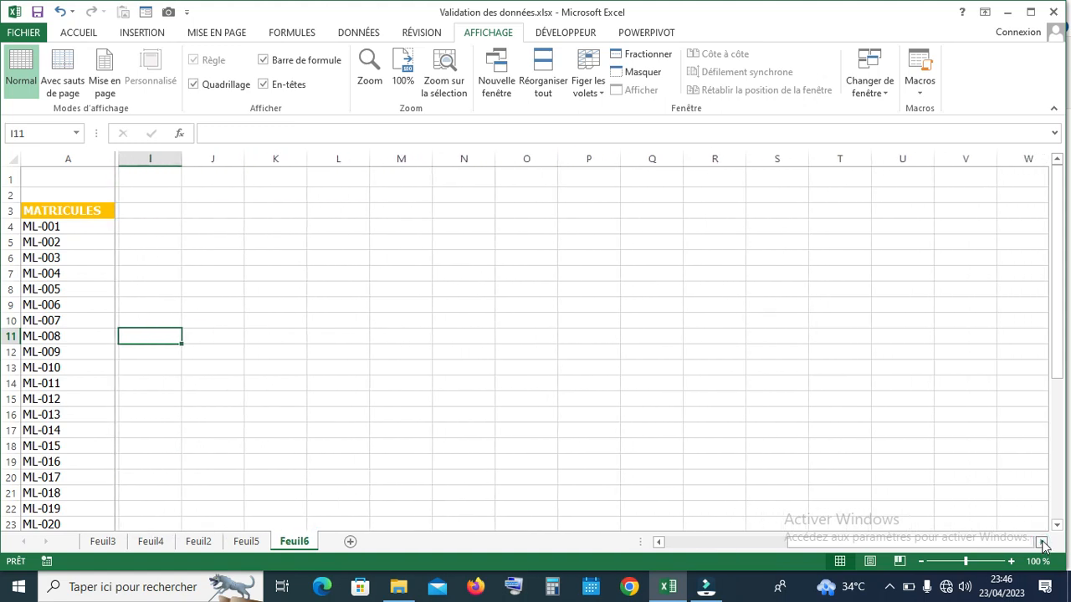
click(1041, 542)
click(1041, 542)
click(1042, 542)
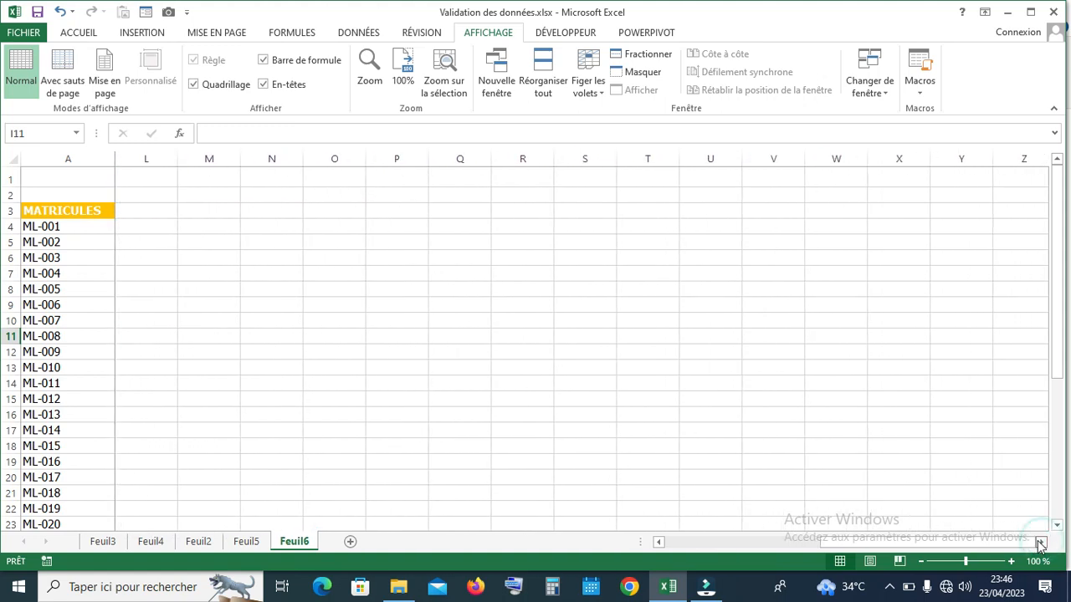
drag(1028, 546, 947, 539)
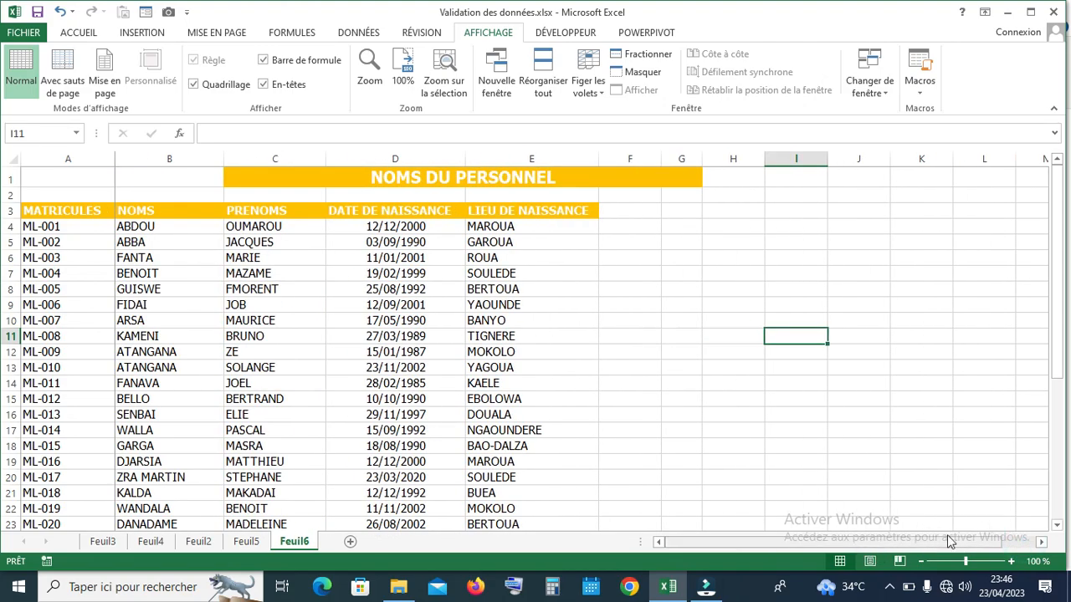
Scroll down through the staff rows to test the frozen first column
click(1057, 525)
click(1058, 524)
click(1057, 524)
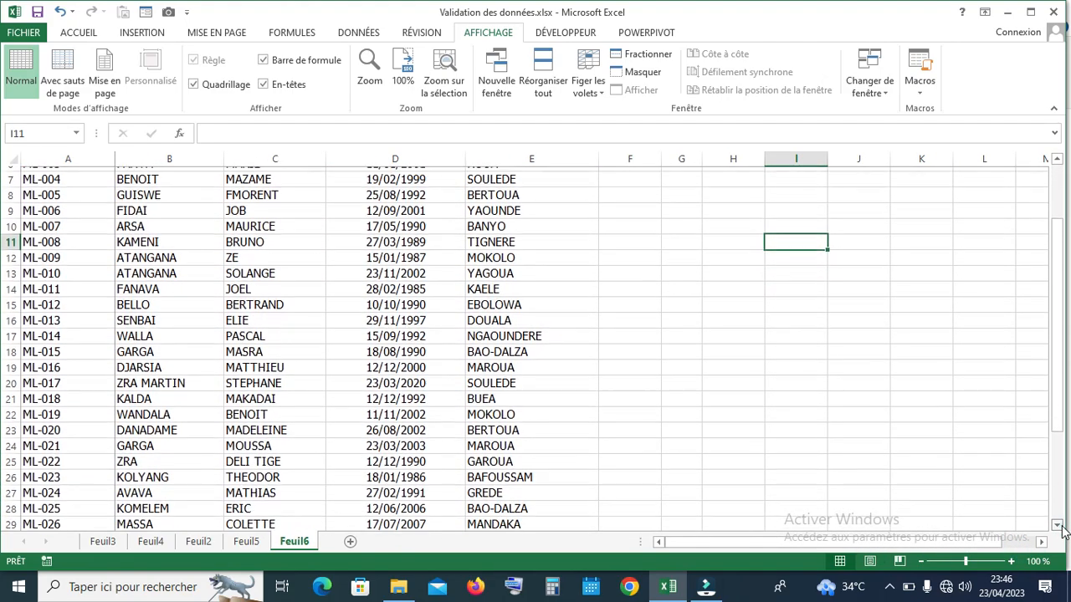
click(1057, 526)
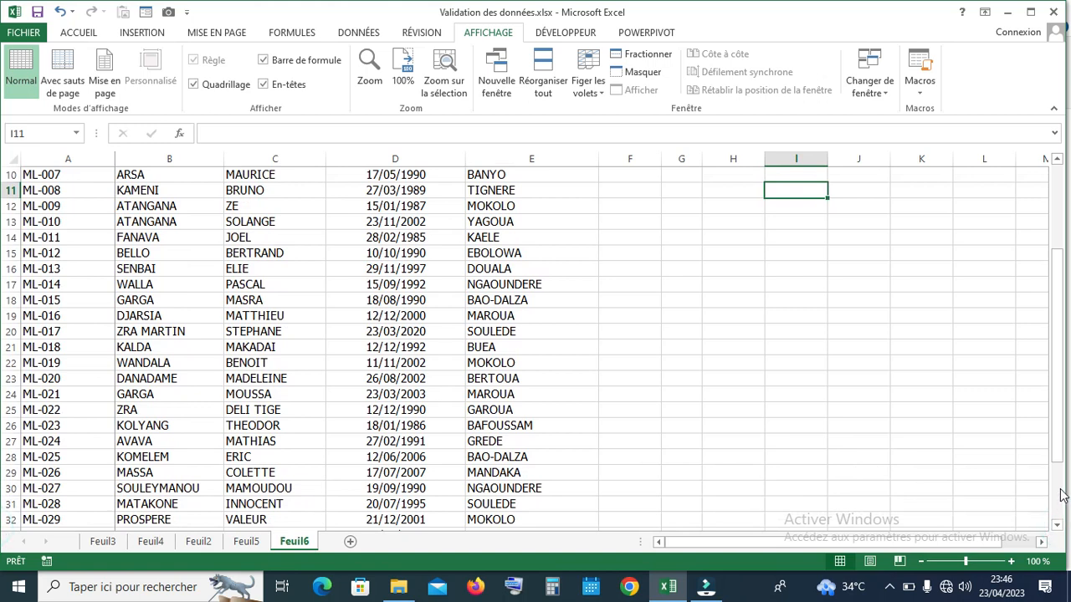
drag(1056, 408, 1056, 264)
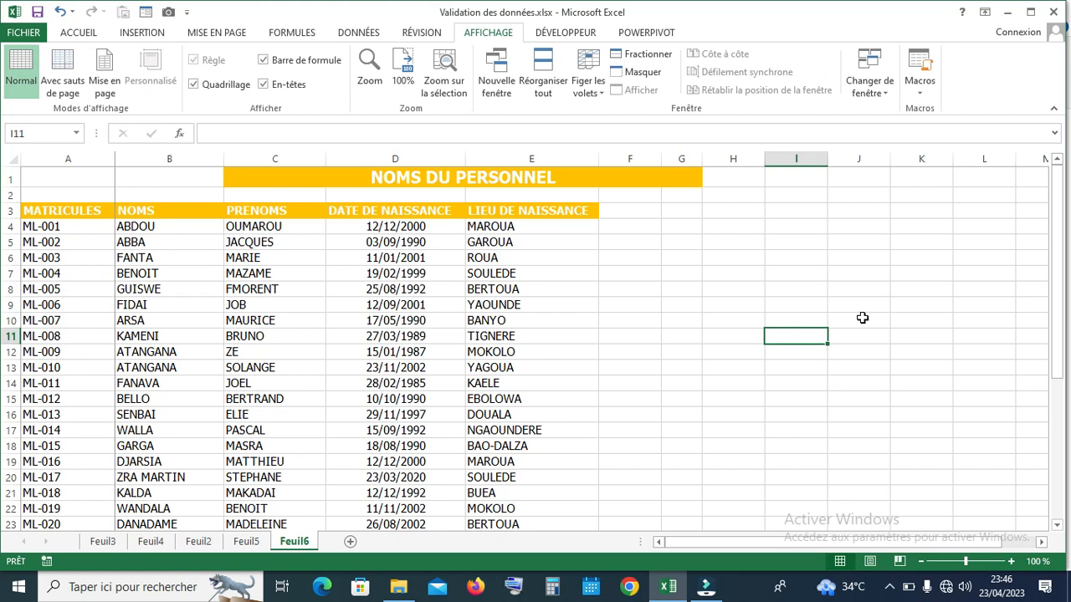
Release the frozen first column and refreeze panes at cell H4
click(604, 94)
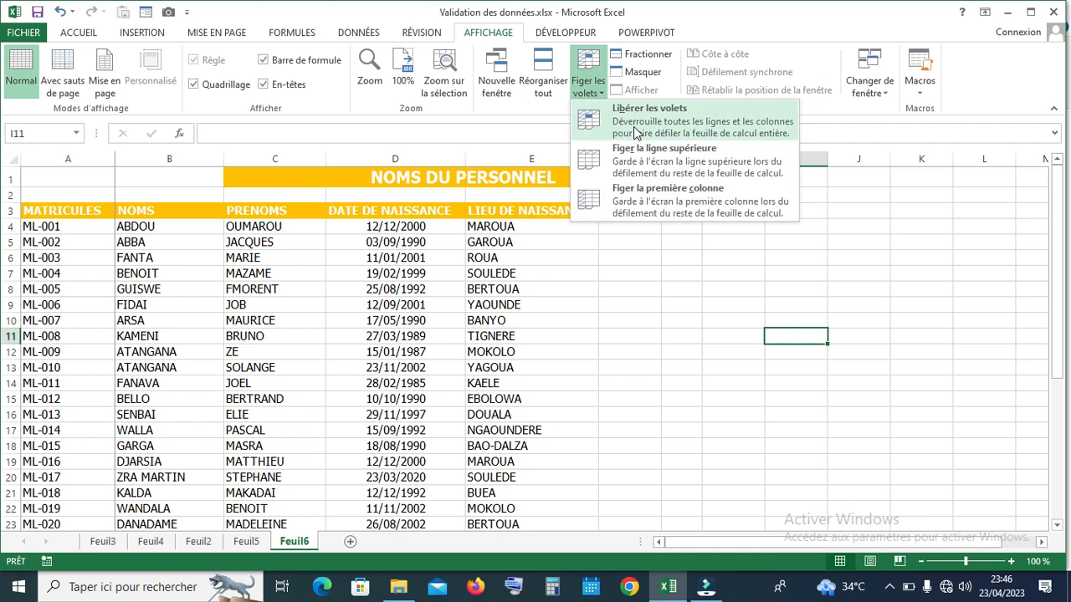
click(633, 127)
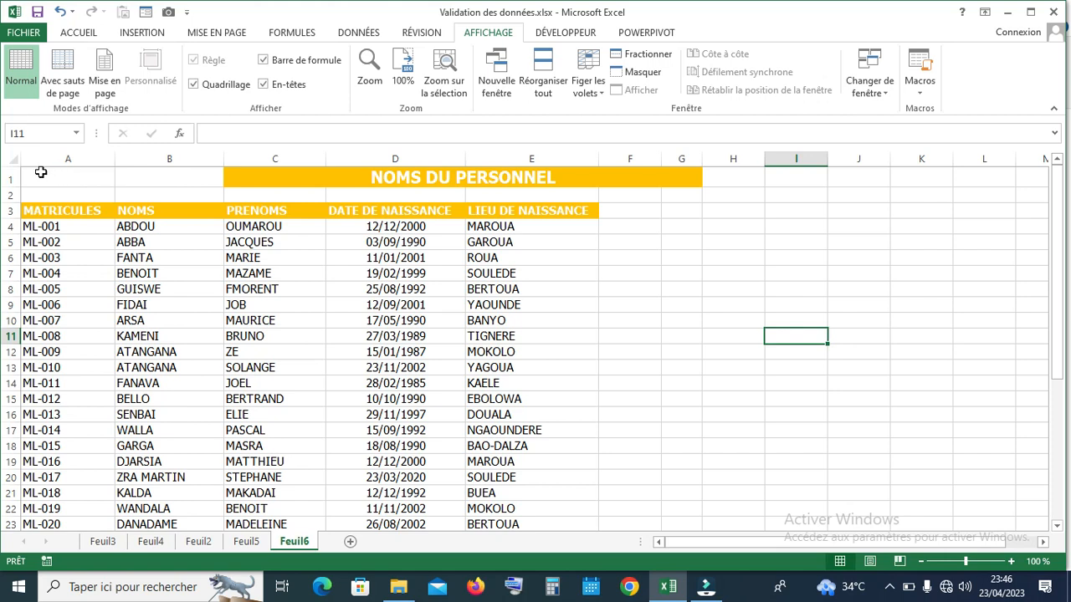
drag(40, 173, 502, 213)
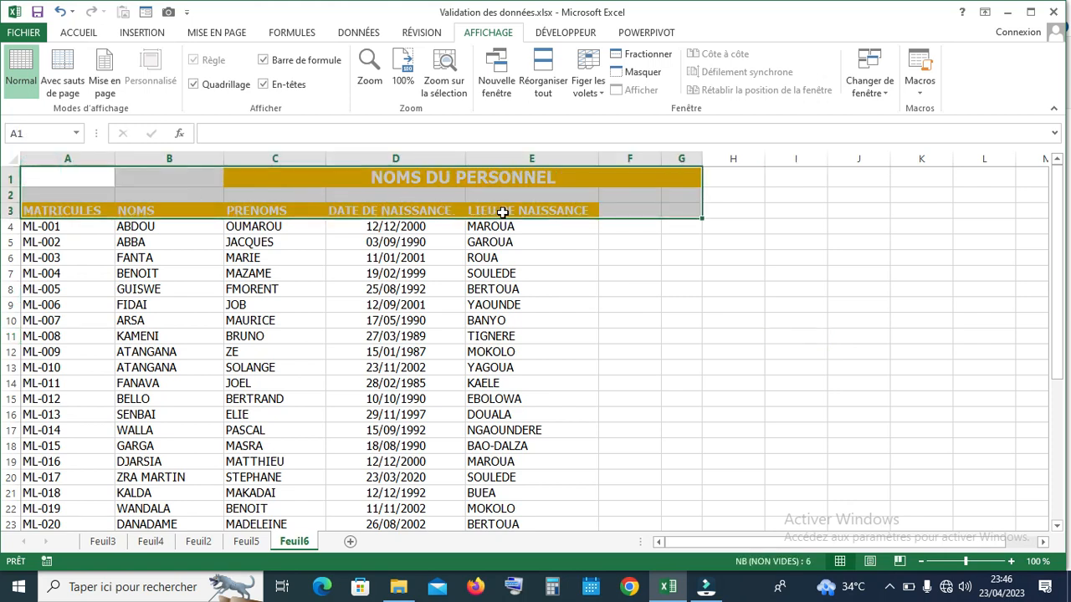
click(711, 227)
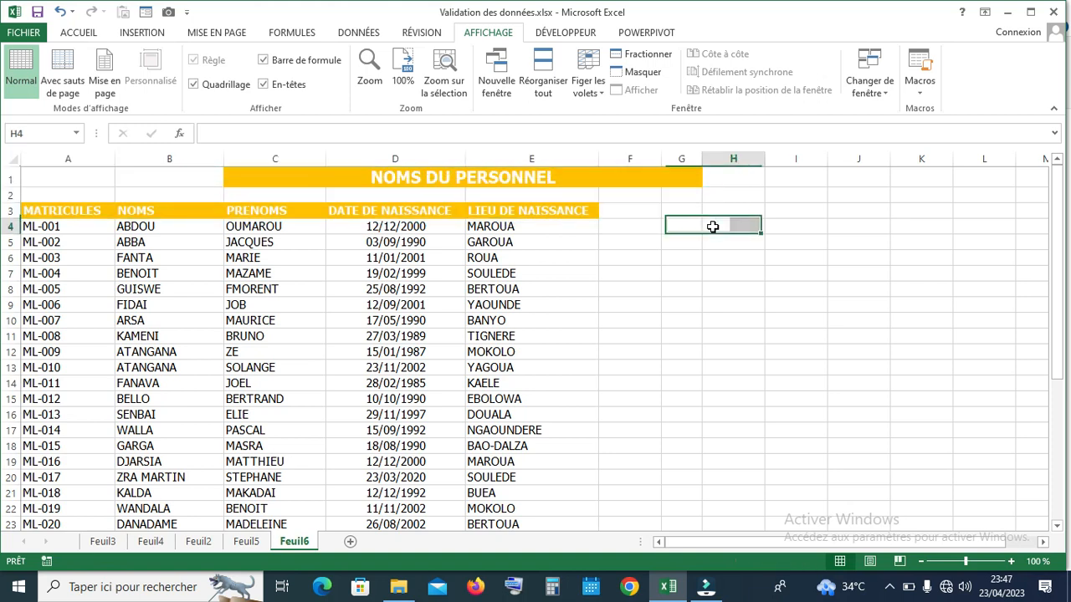
click(604, 96)
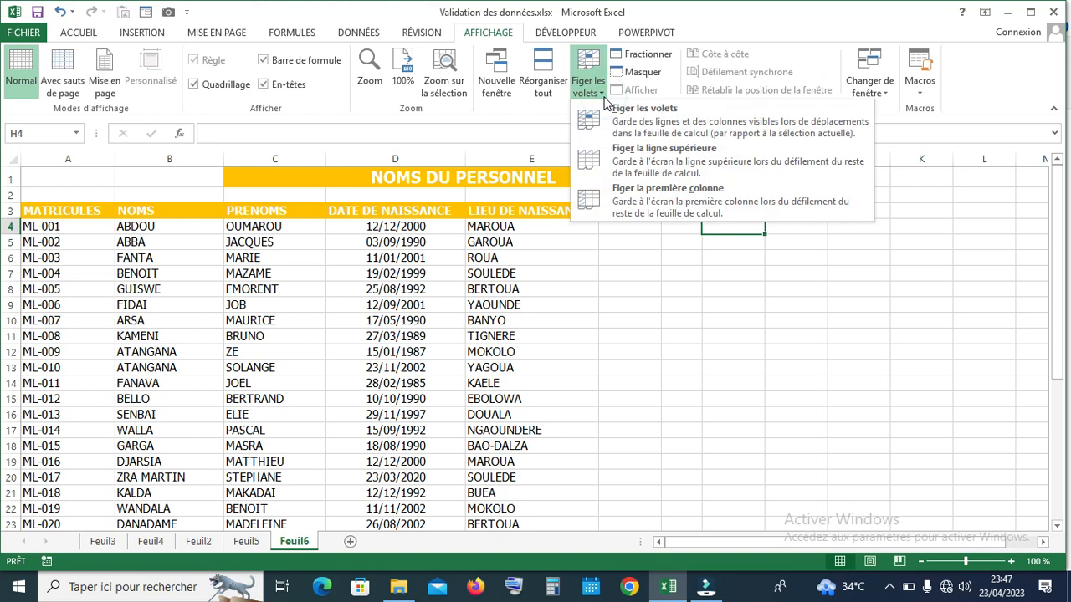
click(664, 123)
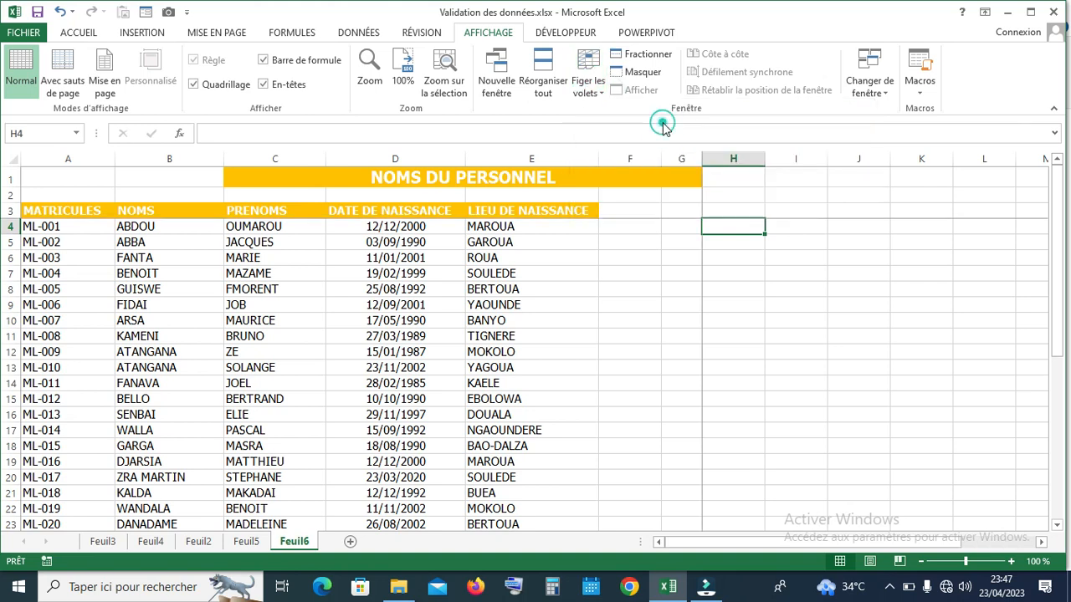
Select K11 and scroll down and sideways to test the fixed headers and columns
click(902, 335)
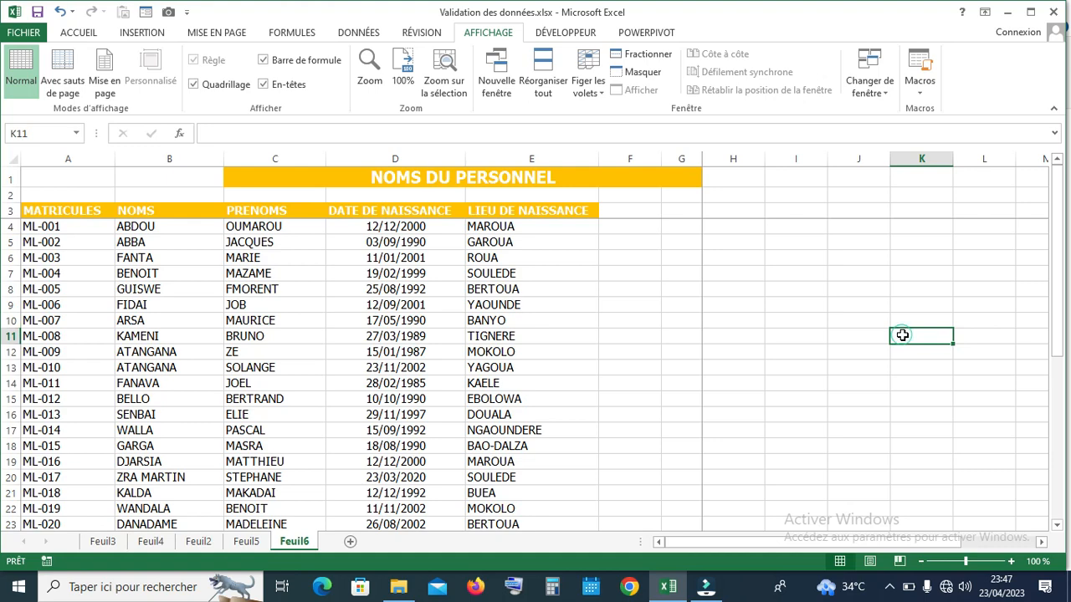
click(1058, 525)
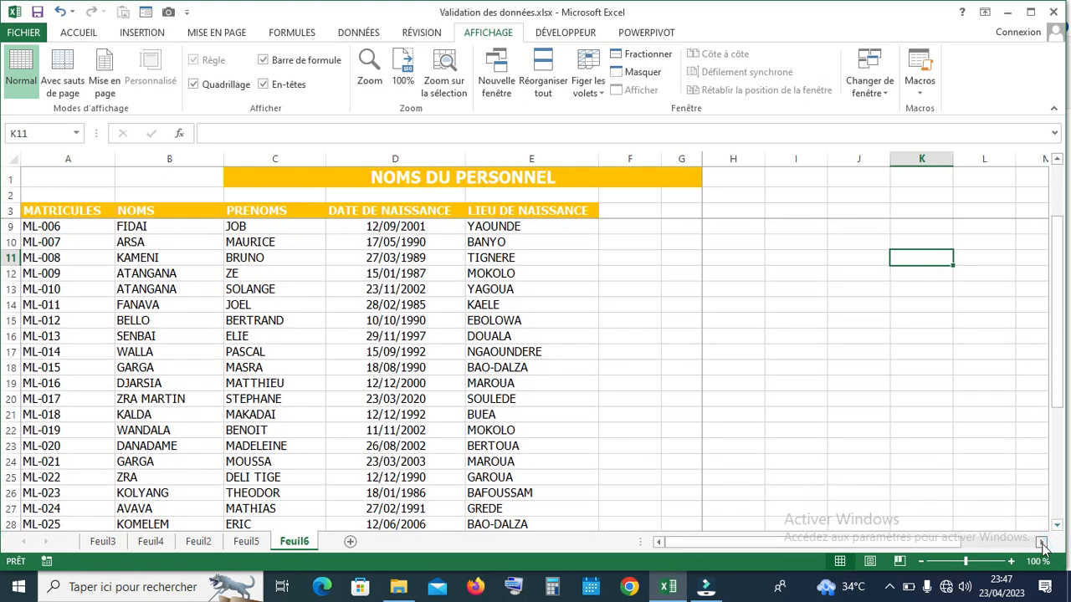
click(1041, 542)
click(660, 542)
click(1057, 525)
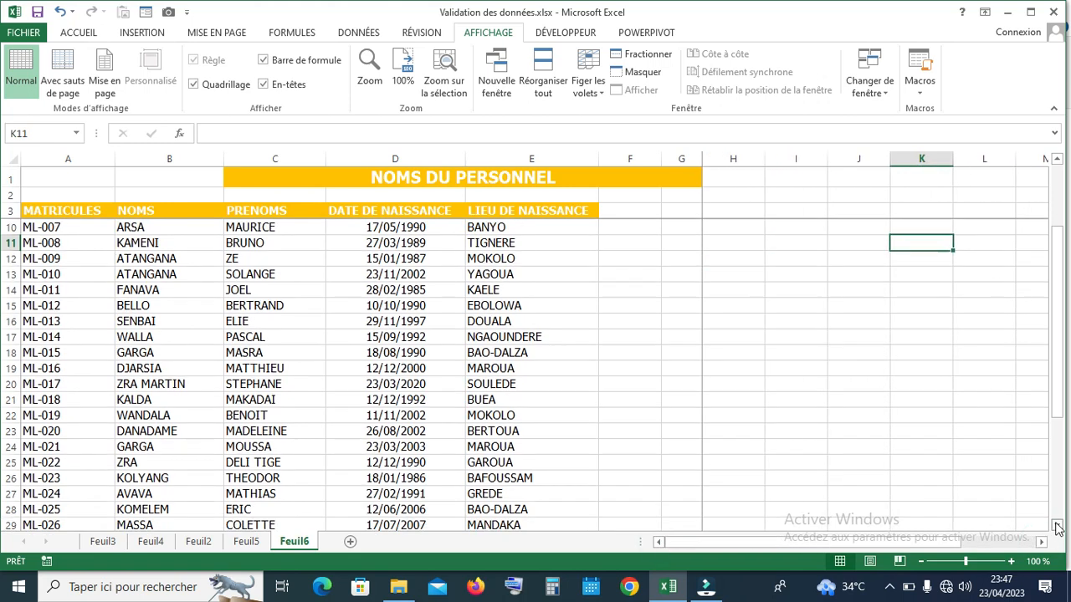
click(1057, 526)
Widen column F to 32,43 (232 pixels) so the title band extends further right
drag(1054, 394, 1054, 284)
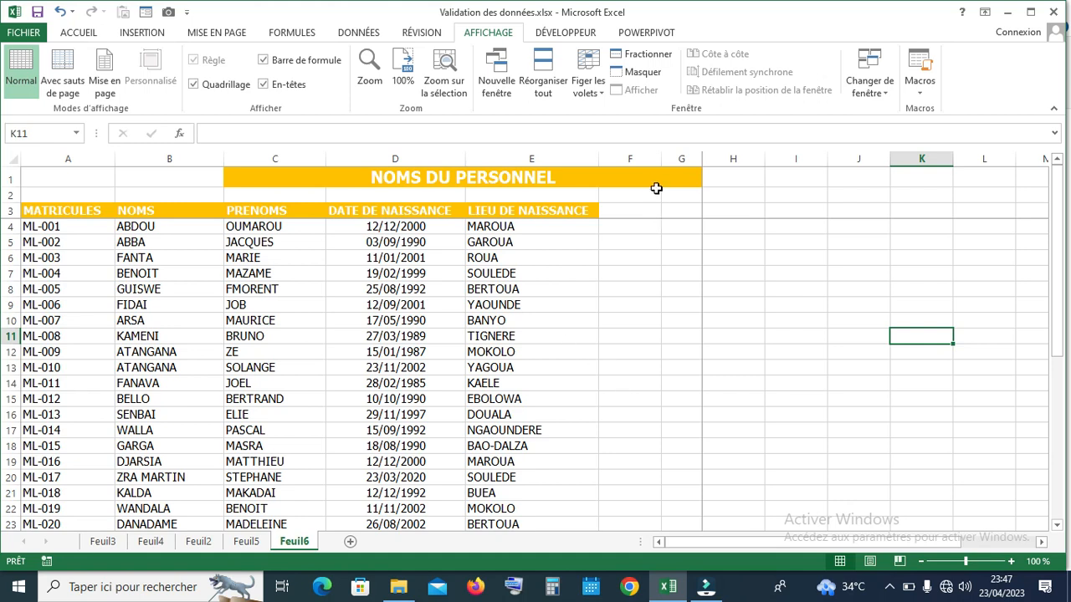
drag(661, 158, 774, 154)
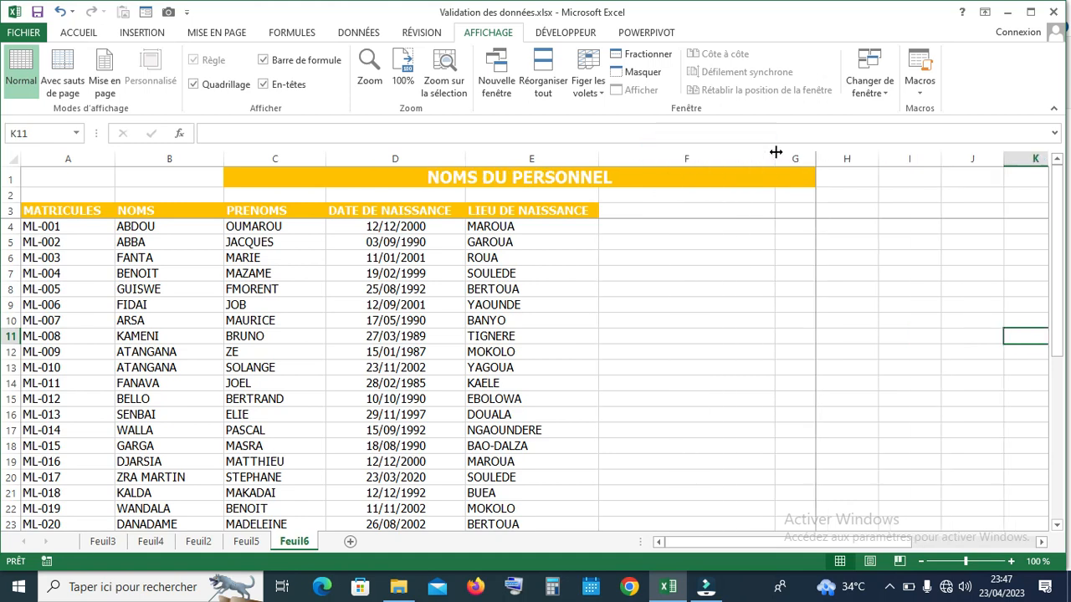
drag(772, 158, 779, 158)
click(640, 228)
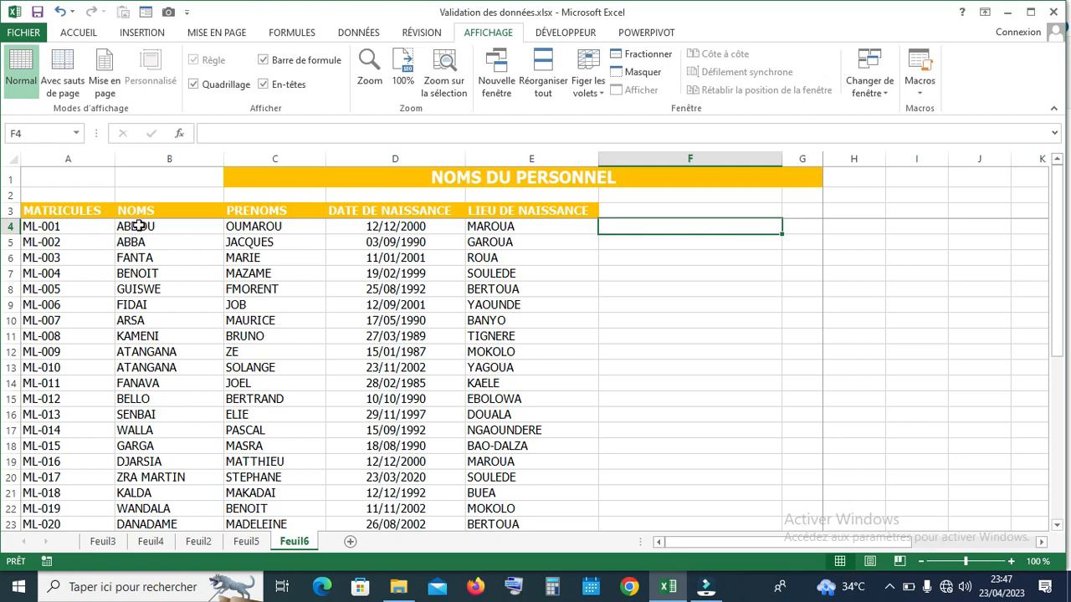
Add the heading 'NOMS ET PRENOMS' in cell F3
click(627, 210)
double_click(630, 210)
text(NOM)
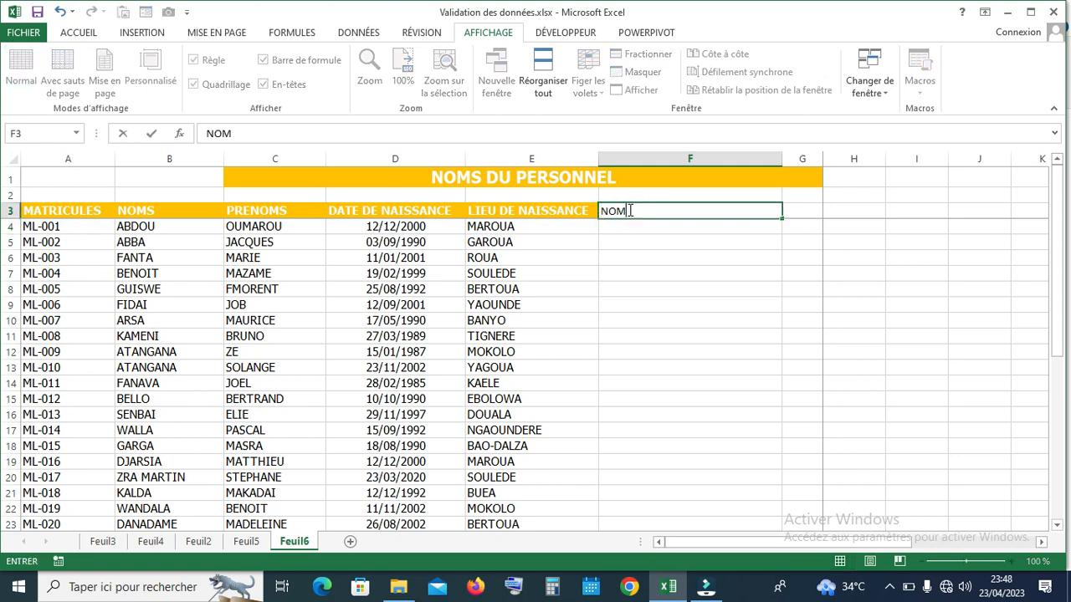
text(S ET PRENOMS)
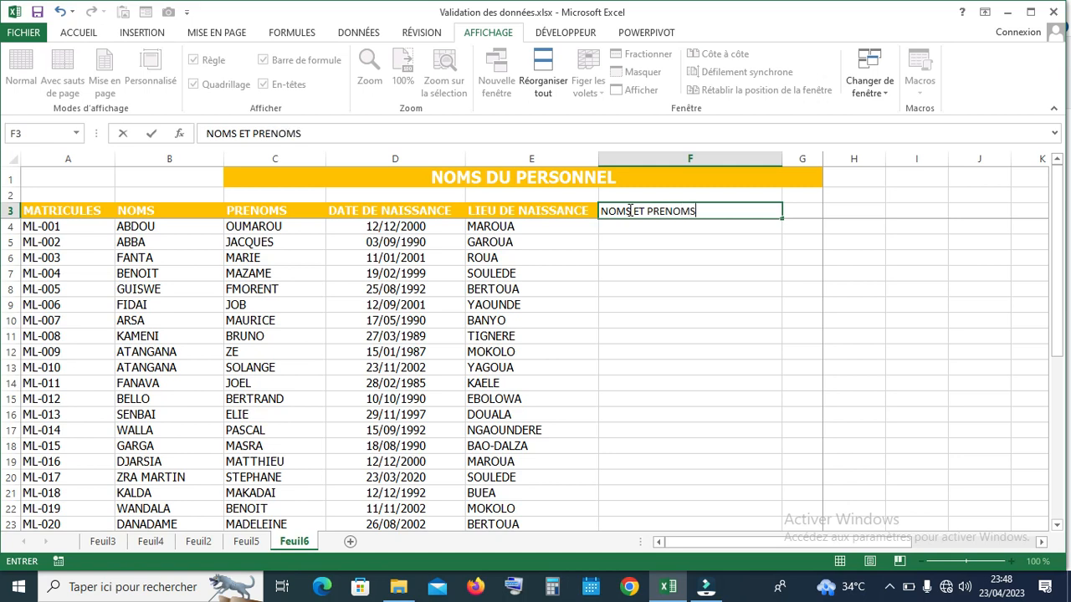
key(Return)
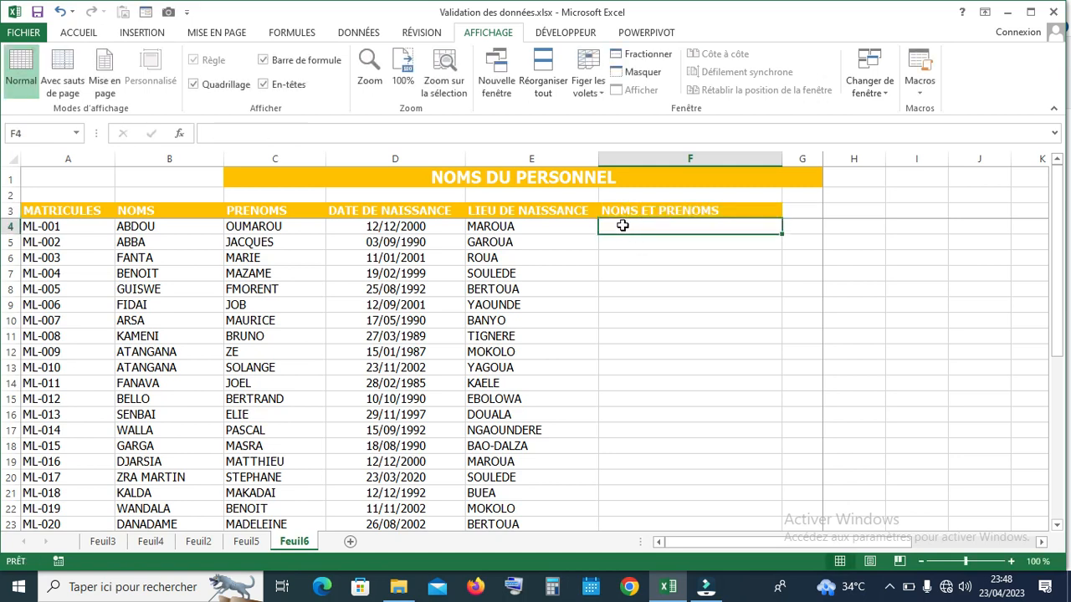
Type the first employee's surname and first name into F4
click(135, 225)
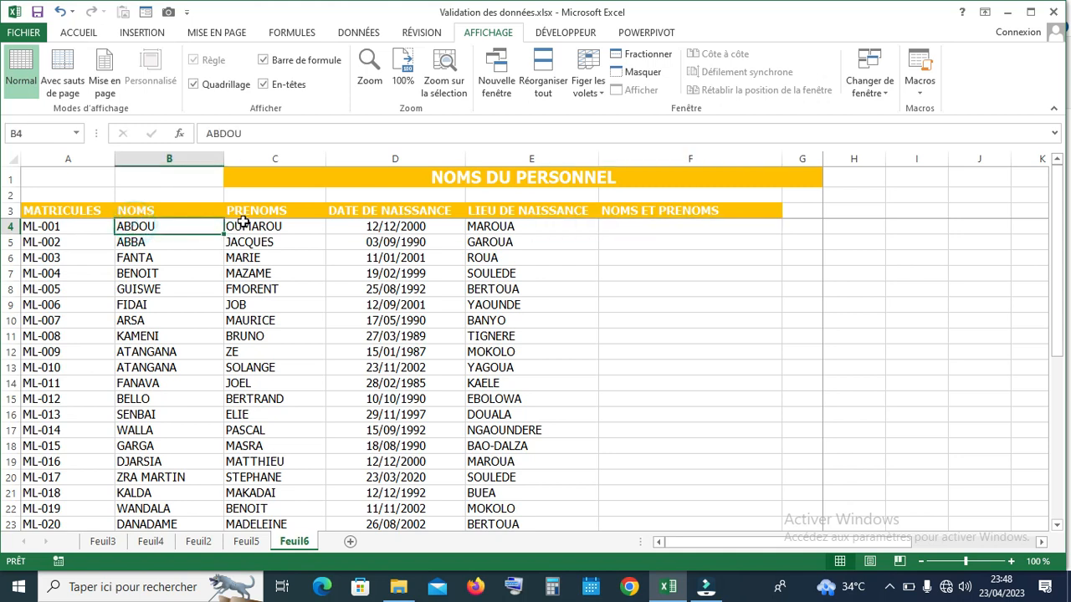
click(639, 225)
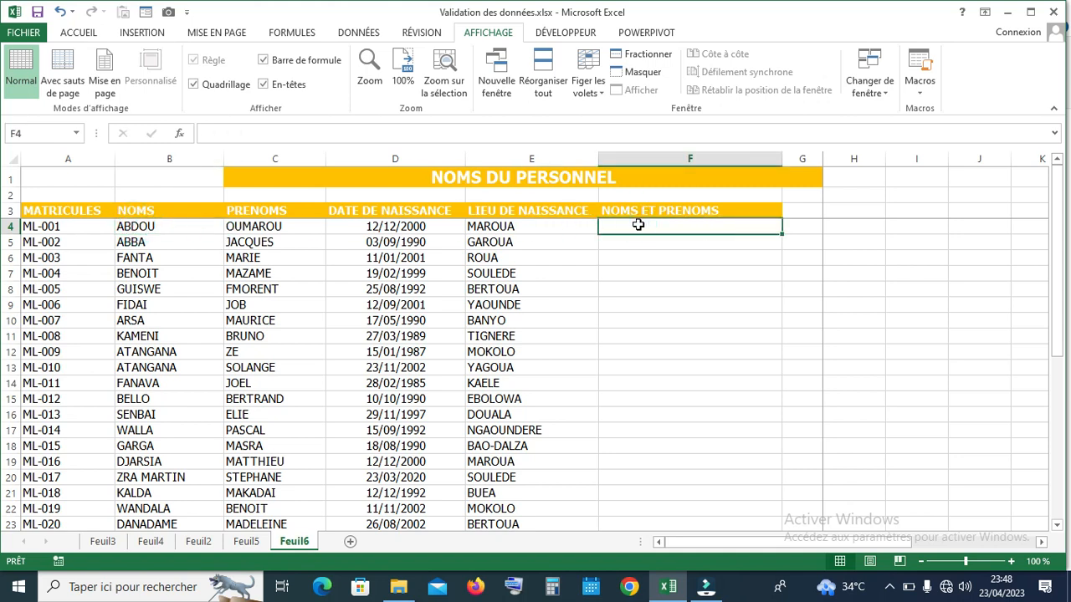
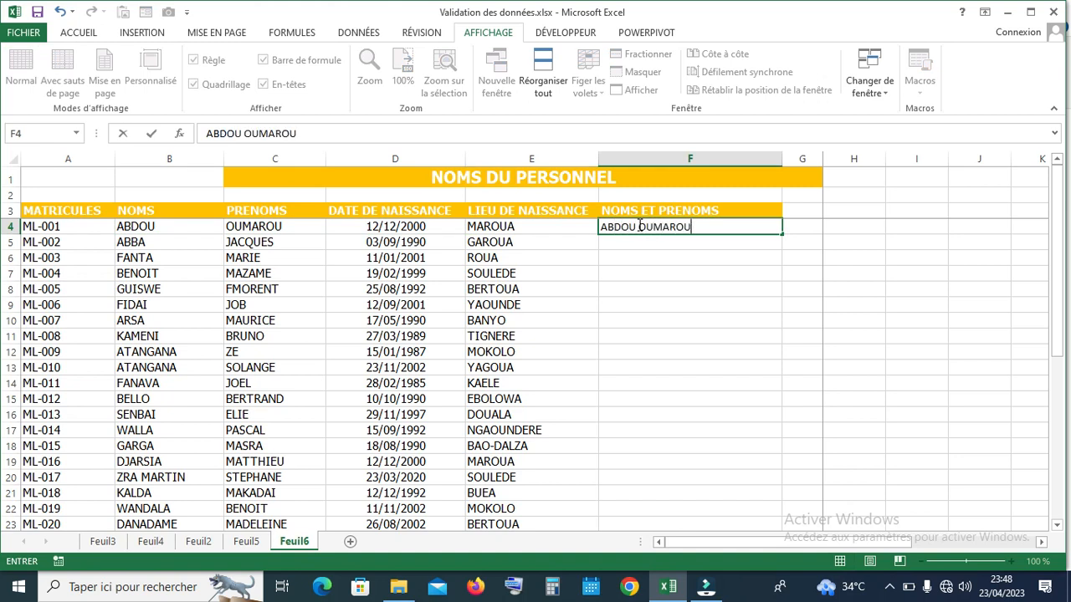
key(Return)
click(637, 226)
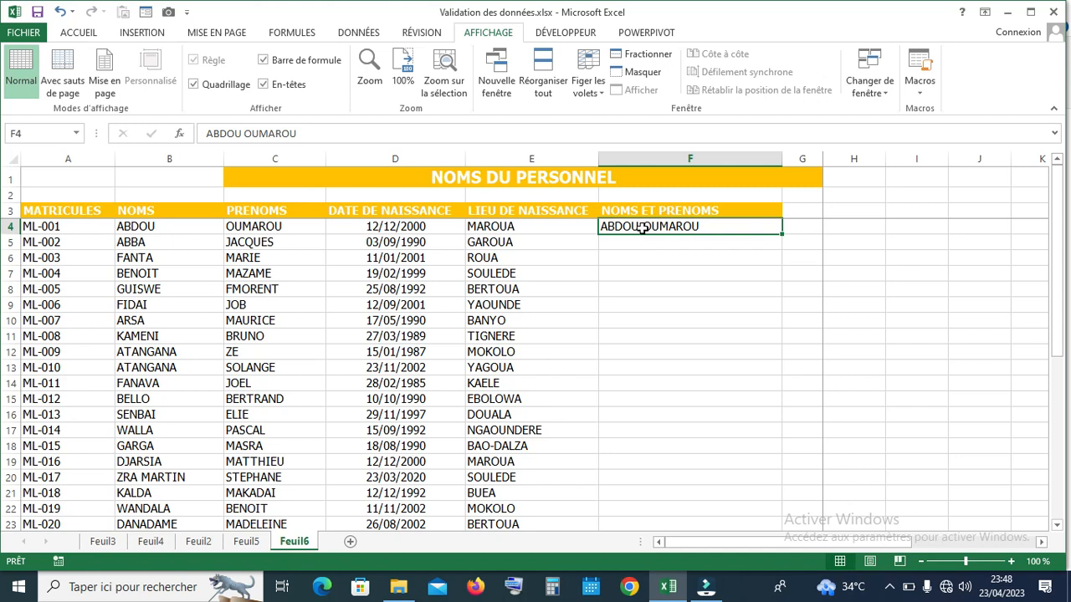
click(358, 33)
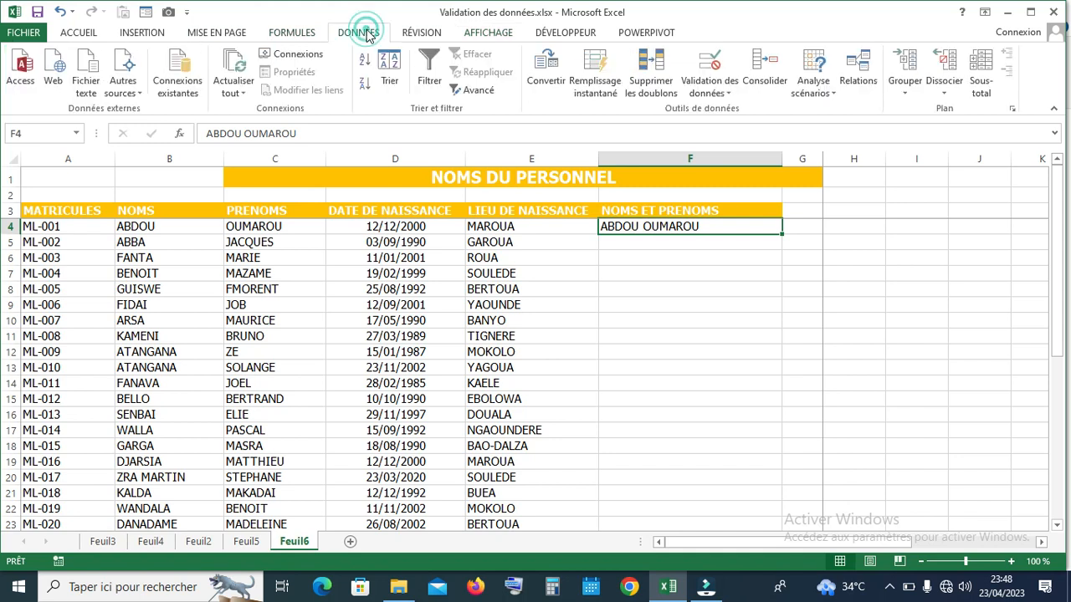
click(599, 87)
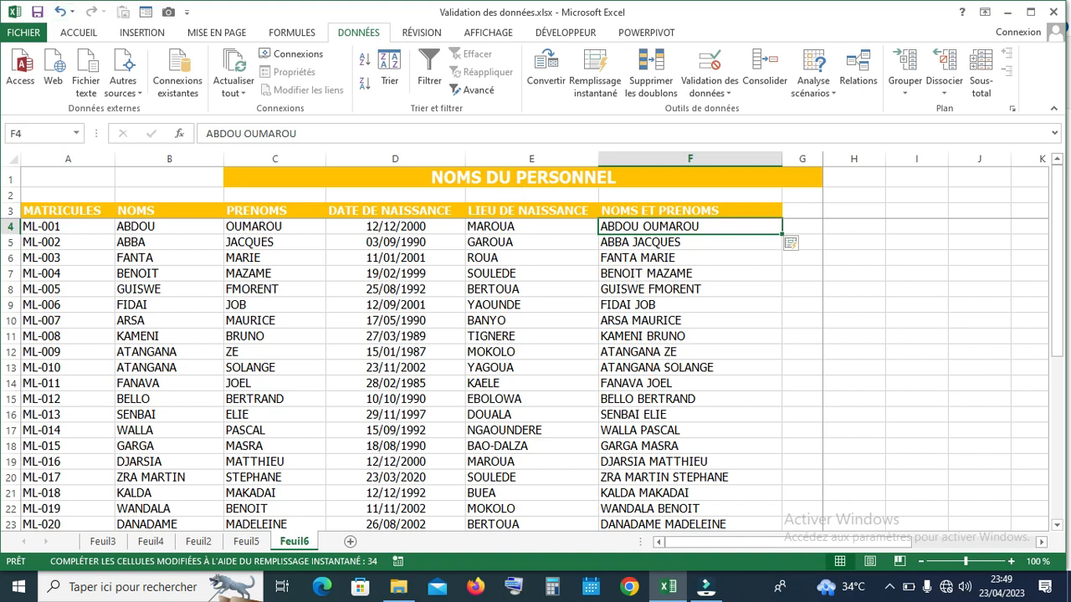
click(60, 12)
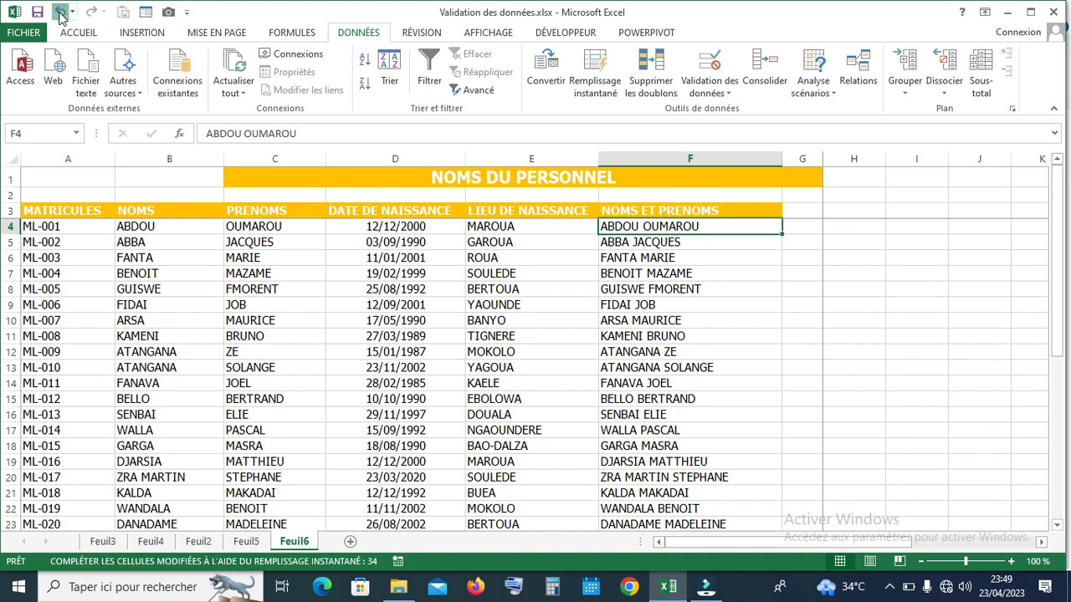
double_click(646, 224)
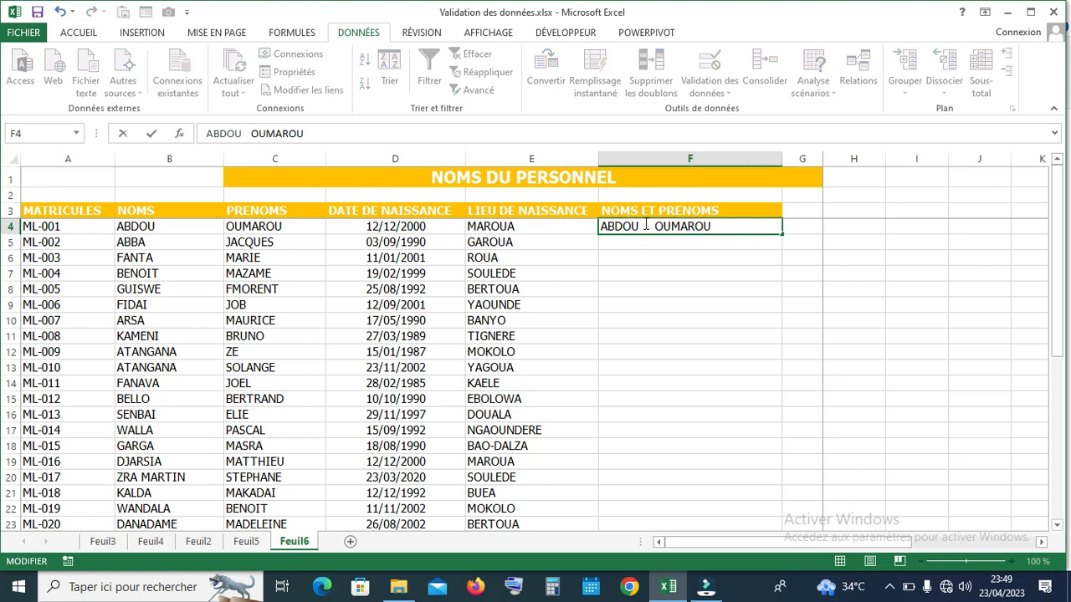
key(Return)
click(645, 224)
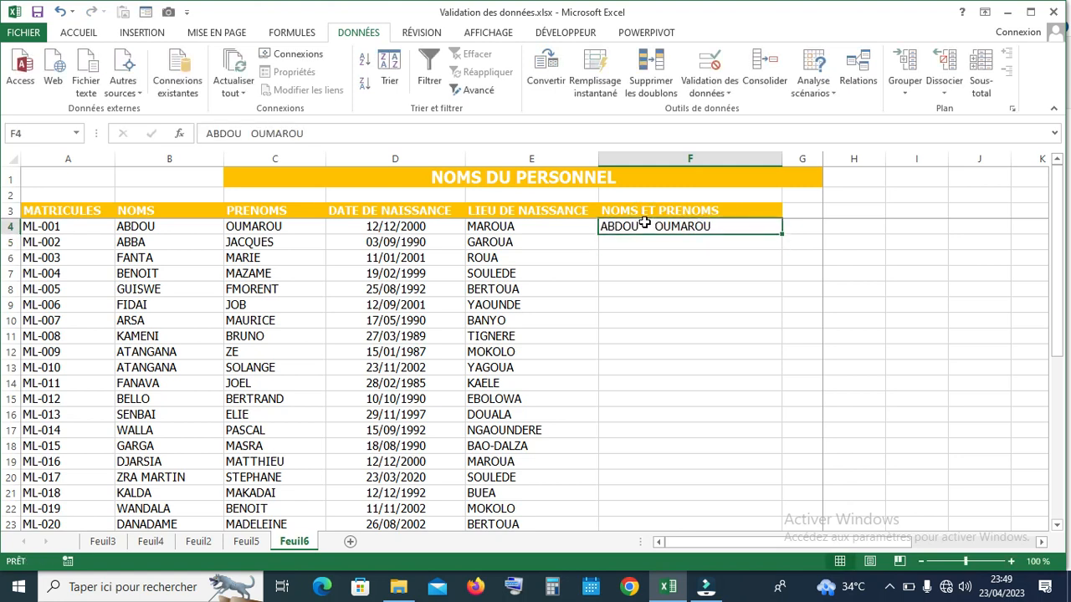
click(596, 85)
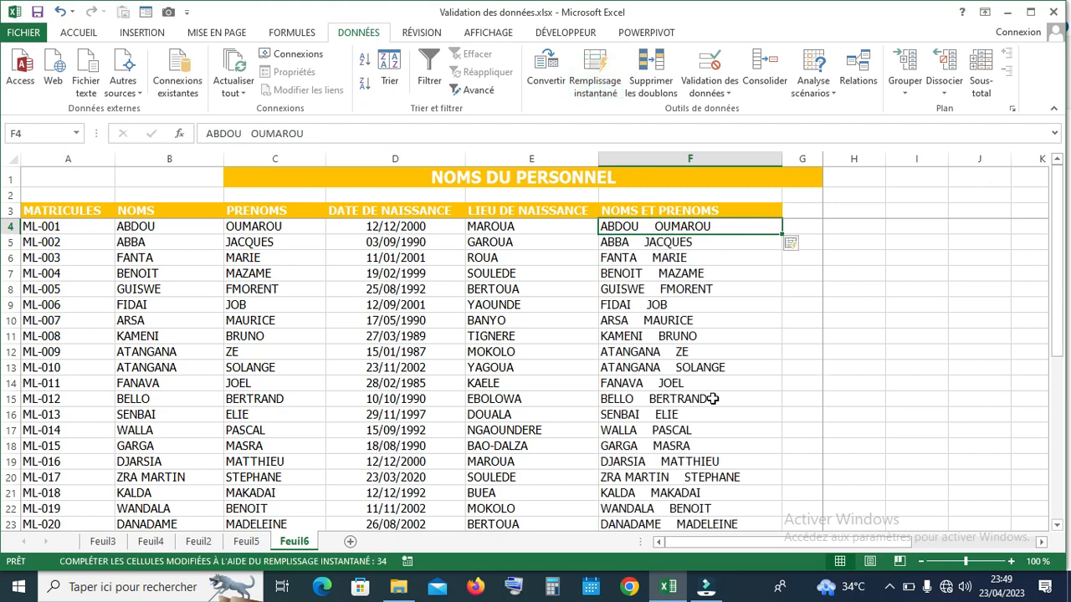
mouse_move(1056, 233)
mouse_down()
mouse_move(1064, 368)
mouse_move(1065, 214)
mouse_up()
Enter the label 'NOMS ET PRENOMS' in cell H6 and keep H6 selected
click(855, 256)
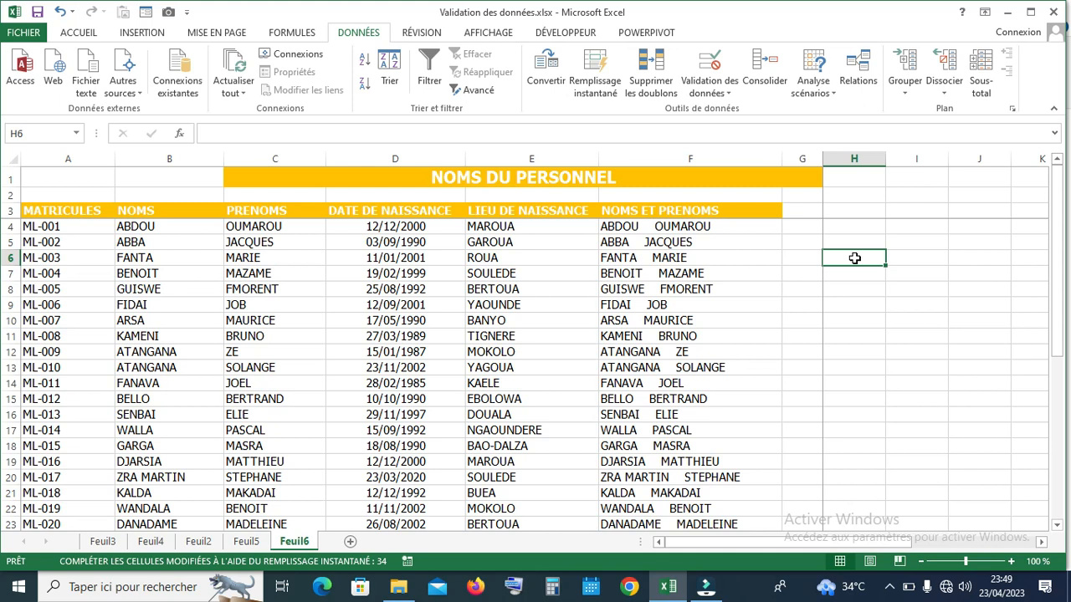
text(NO)
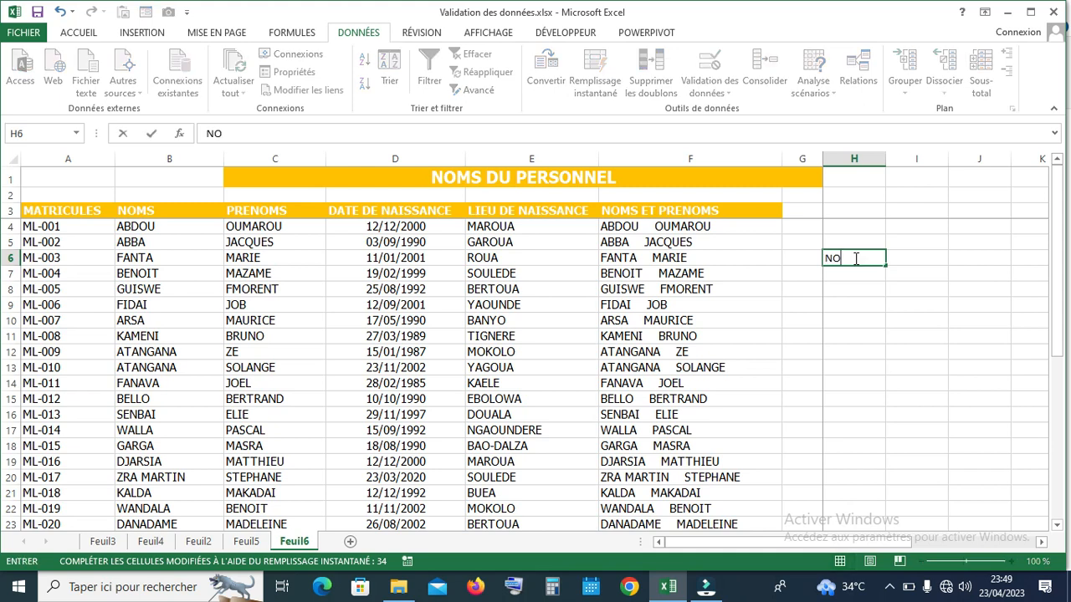
text(MS ET PRENOMS)
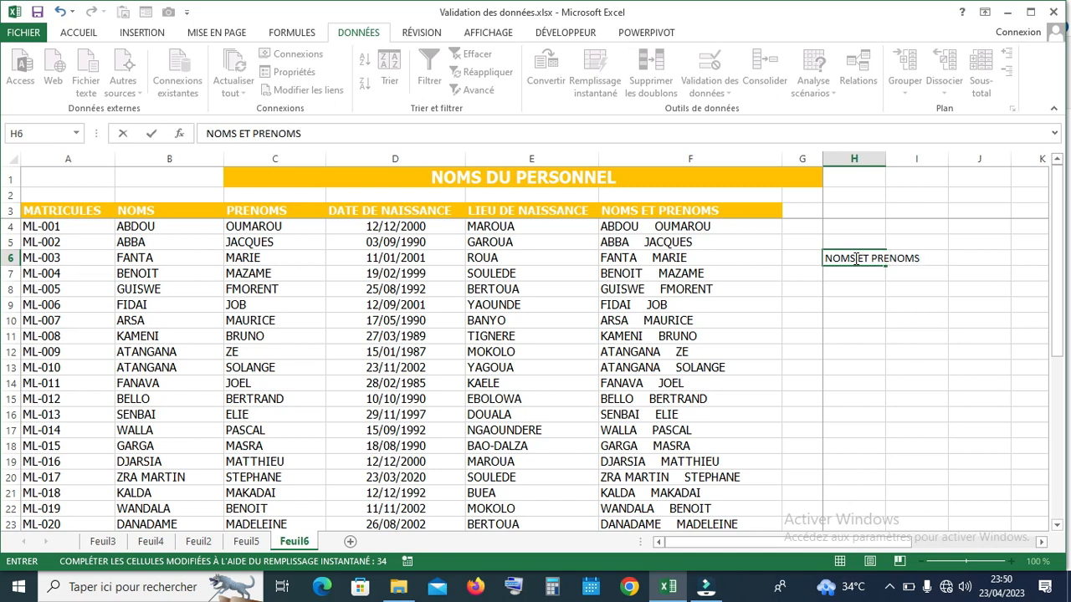
key(Return)
click(854, 257)
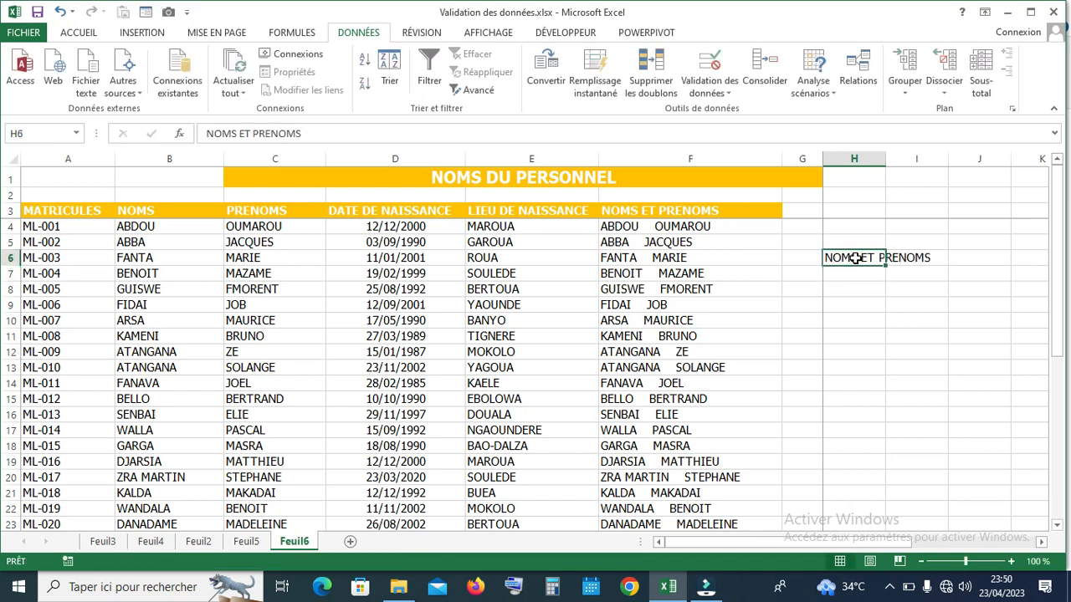
key(Return)
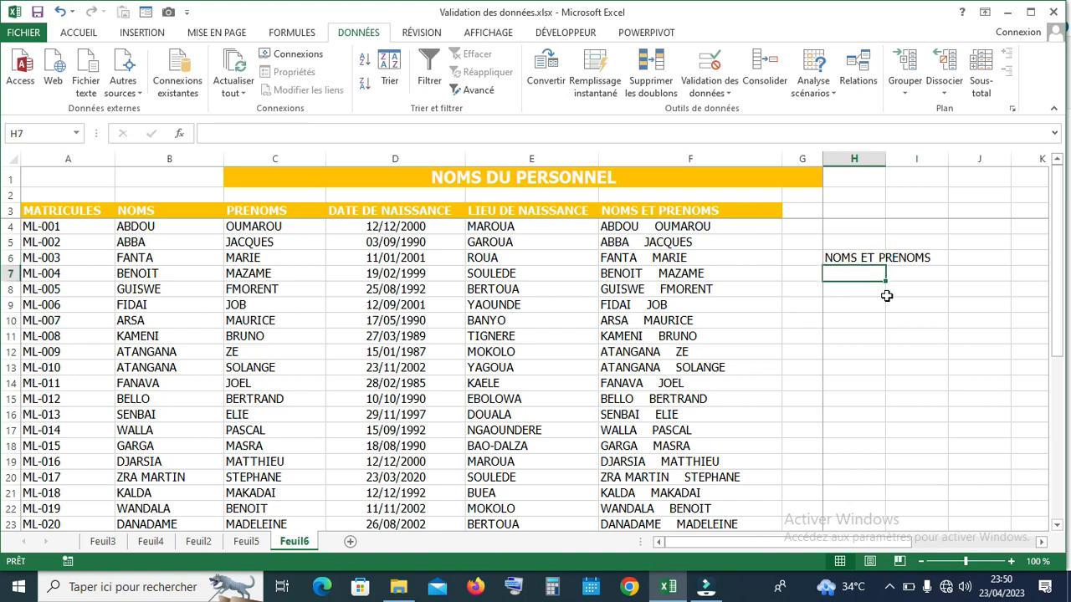
click(870, 259)
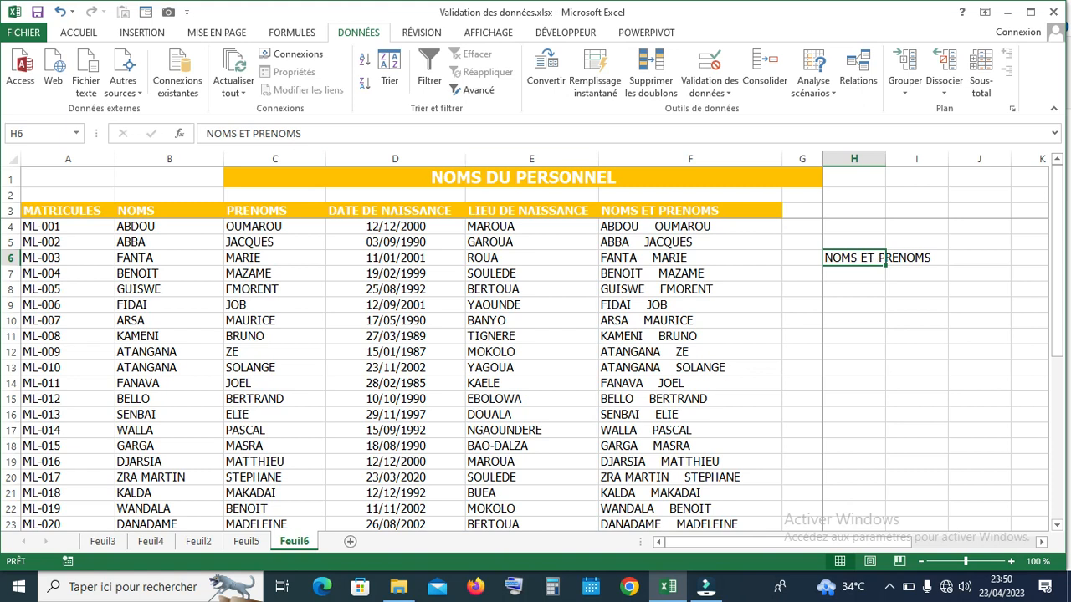
click(70, 34)
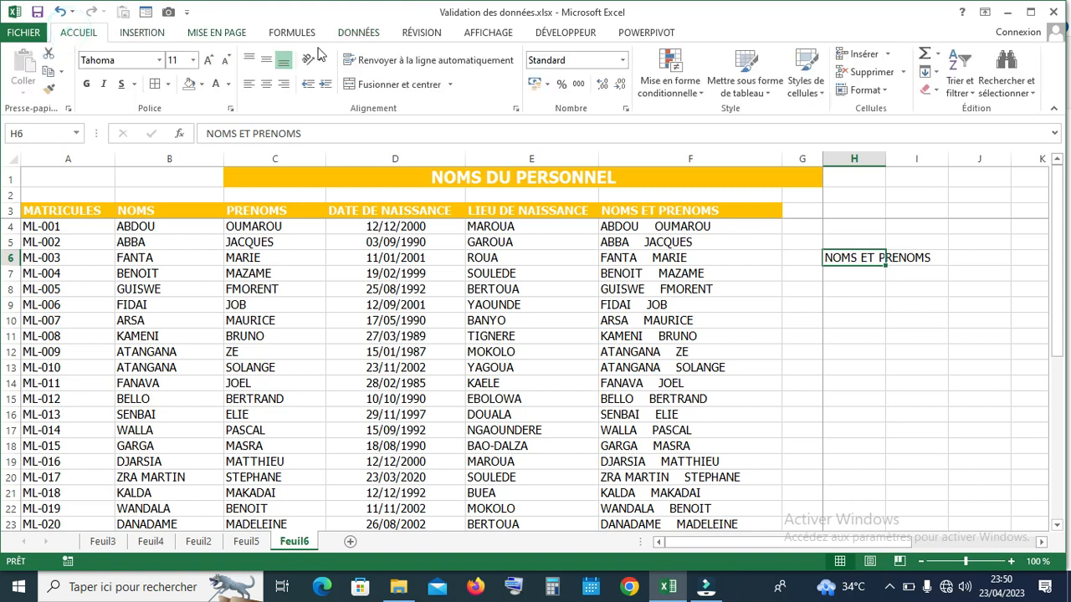
Apply Renvoyer à la ligne automatiquement so 'NOMS ET PRENOMS' wraps onto two lines in H6
click(377, 65)
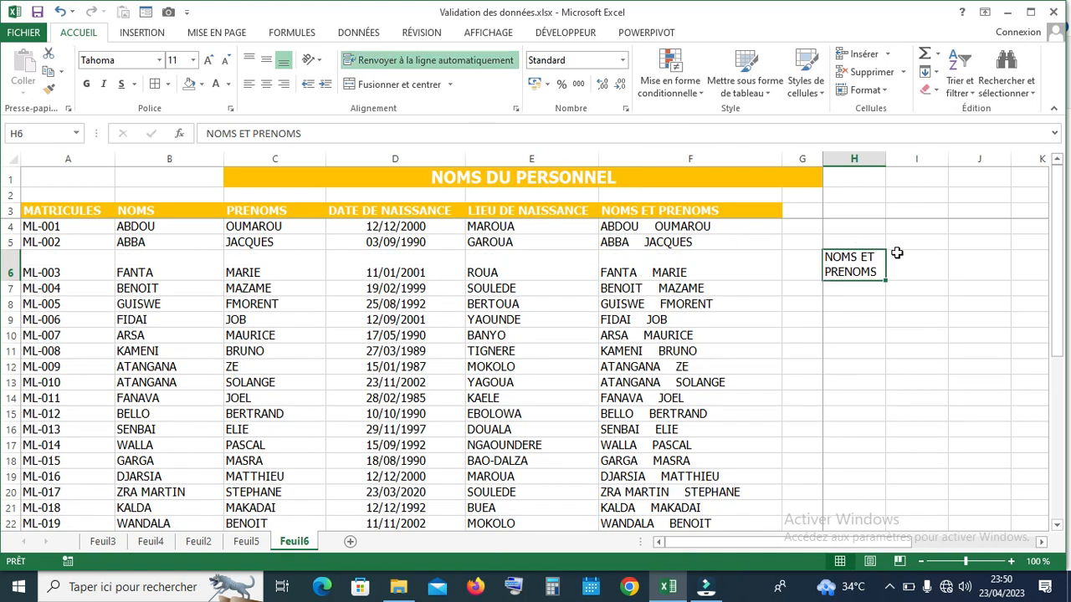
click(837, 265)
click(924, 273)
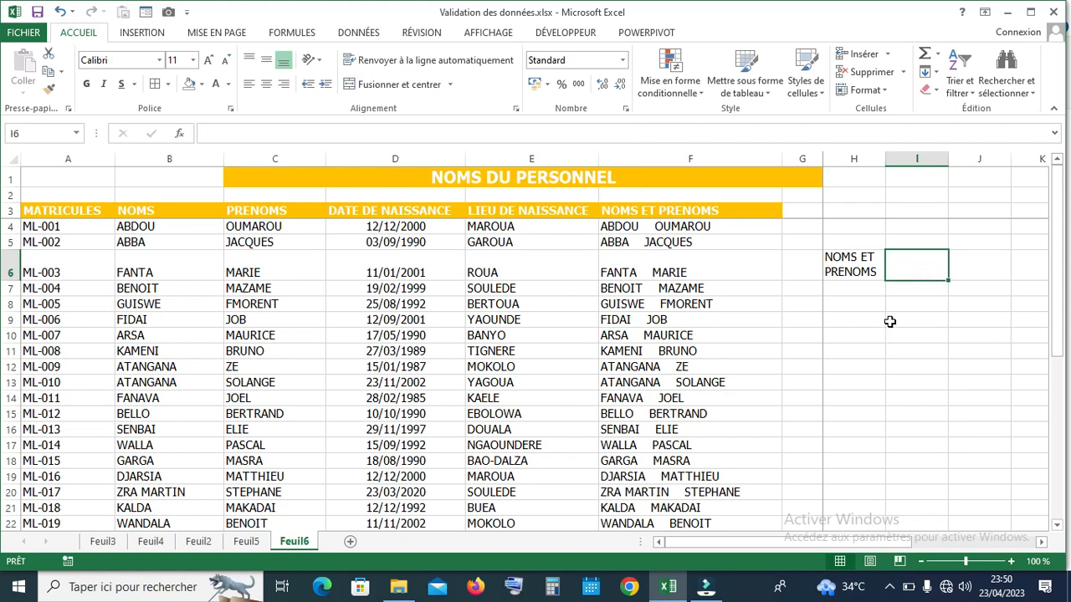
Enter 'NOMS' in cell I6 and keep it selected
click(968, 275)
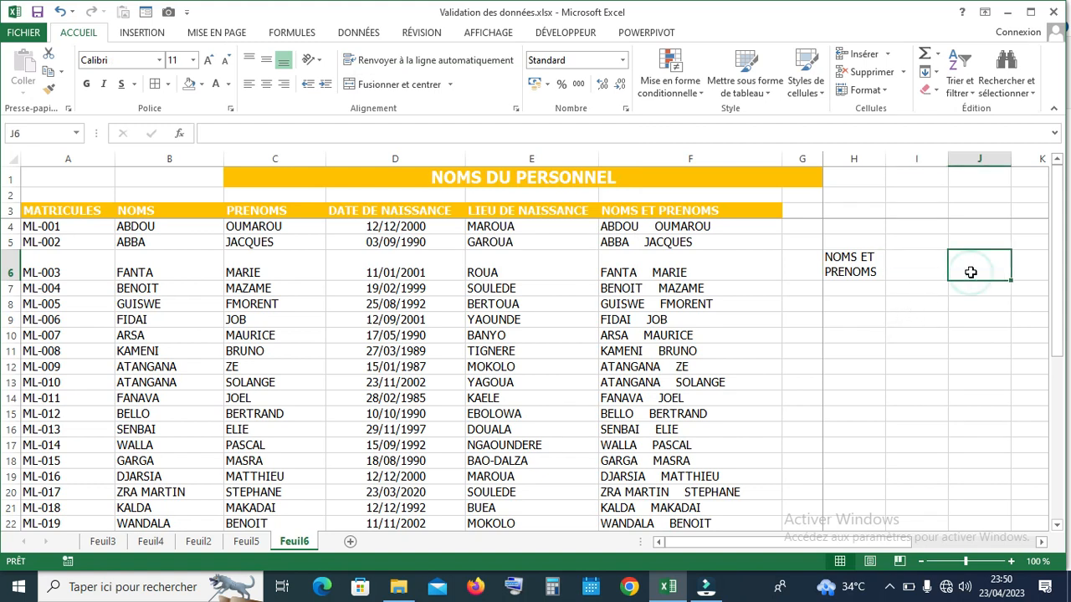
key(Left)
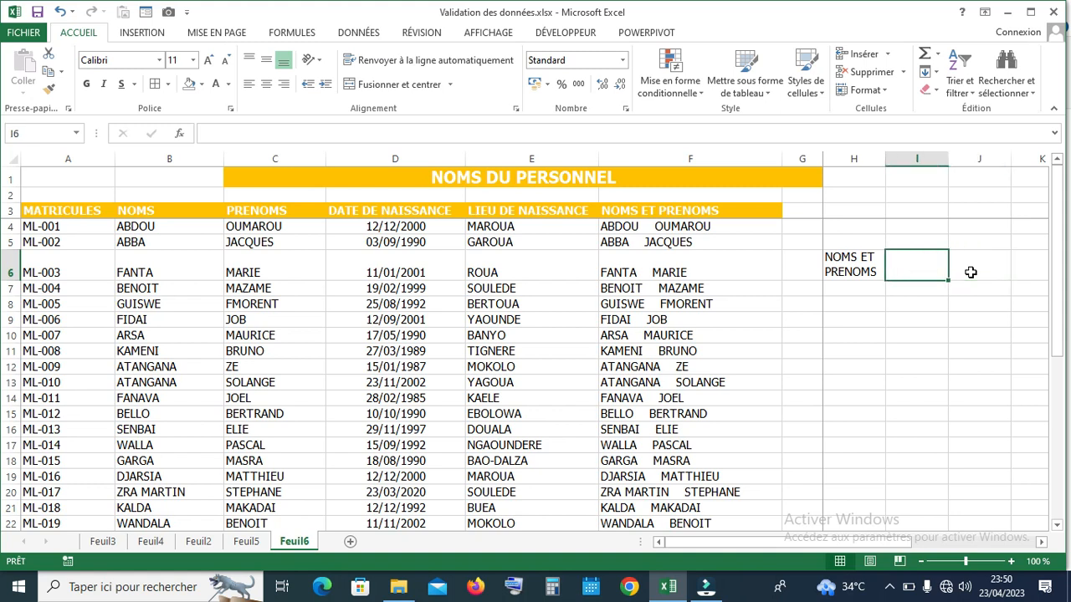
text(NOMS)
key(Return)
key(Up)
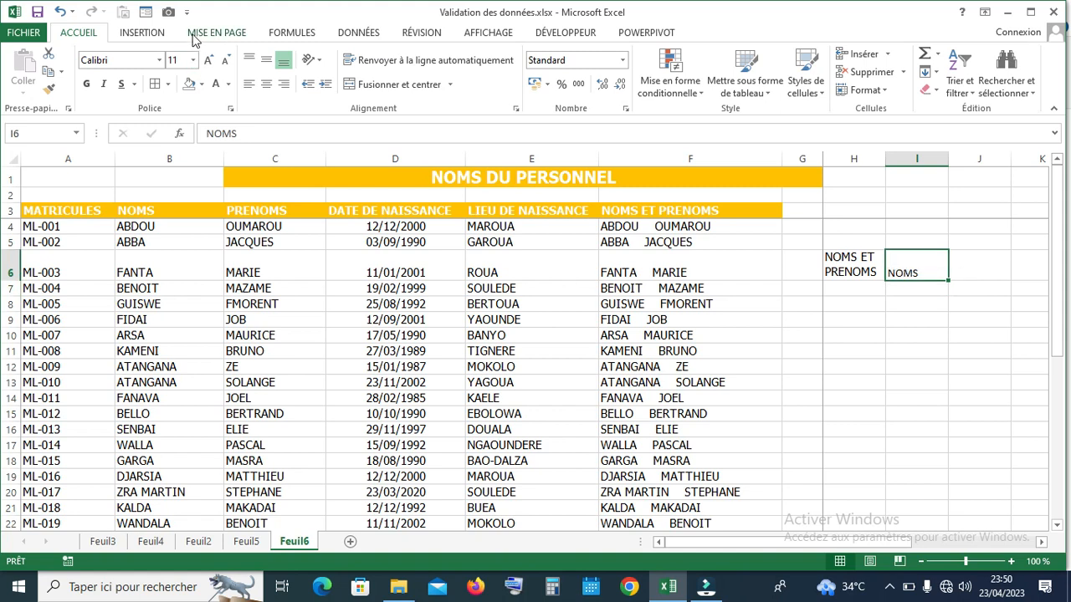
Set NOMS to Texte vertical, then switch it to Rotation du texte vers le haut
click(313, 60)
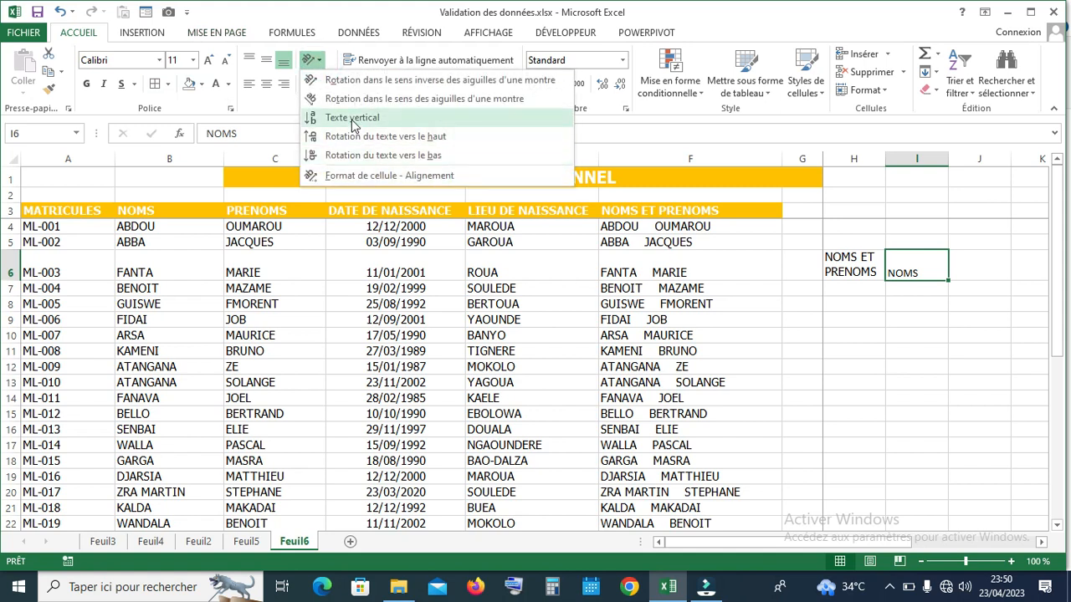
click(352, 118)
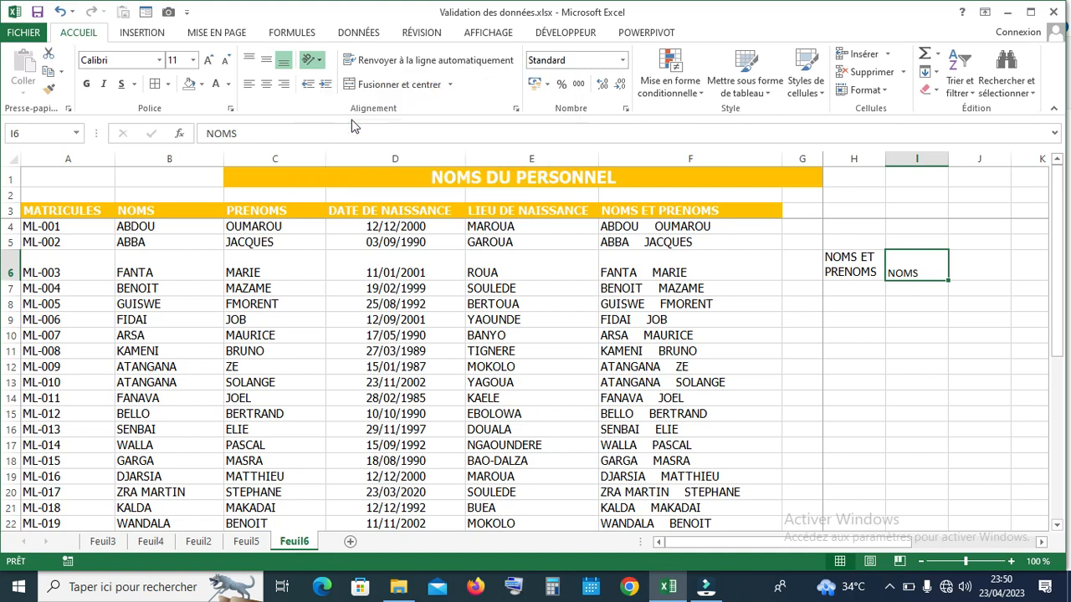
click(318, 62)
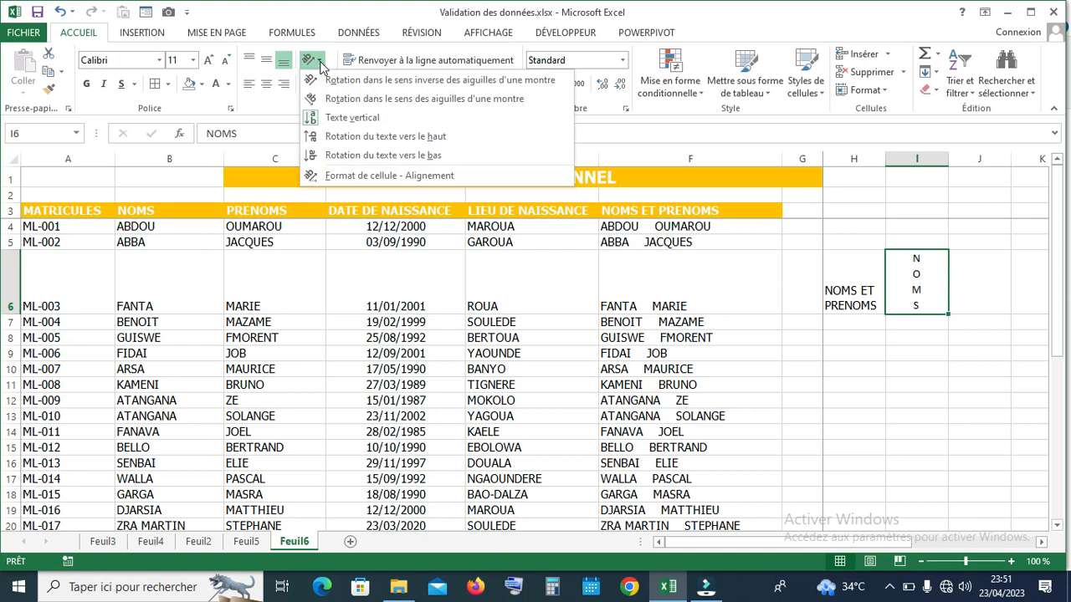
click(330, 137)
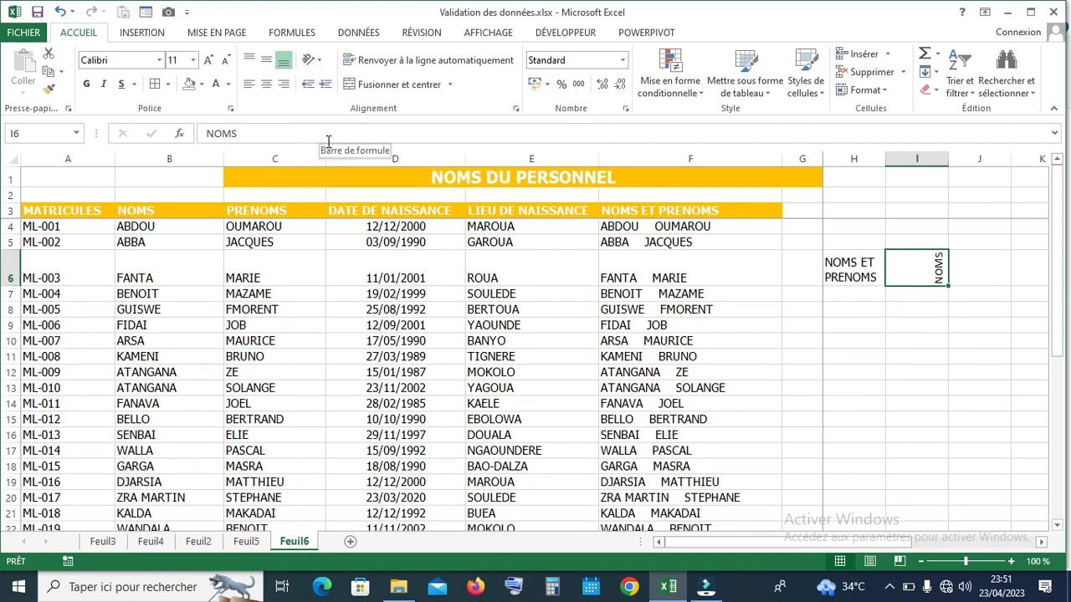
click(318, 61)
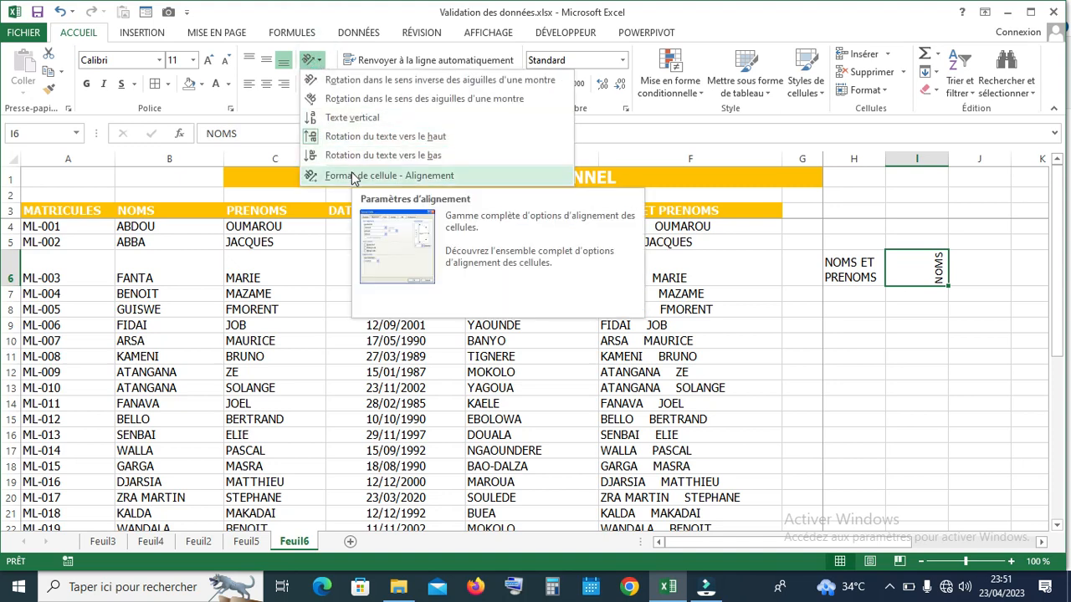
Set the NOMS text in I6 to a 45-degree orientation in Format de cellule
click(353, 176)
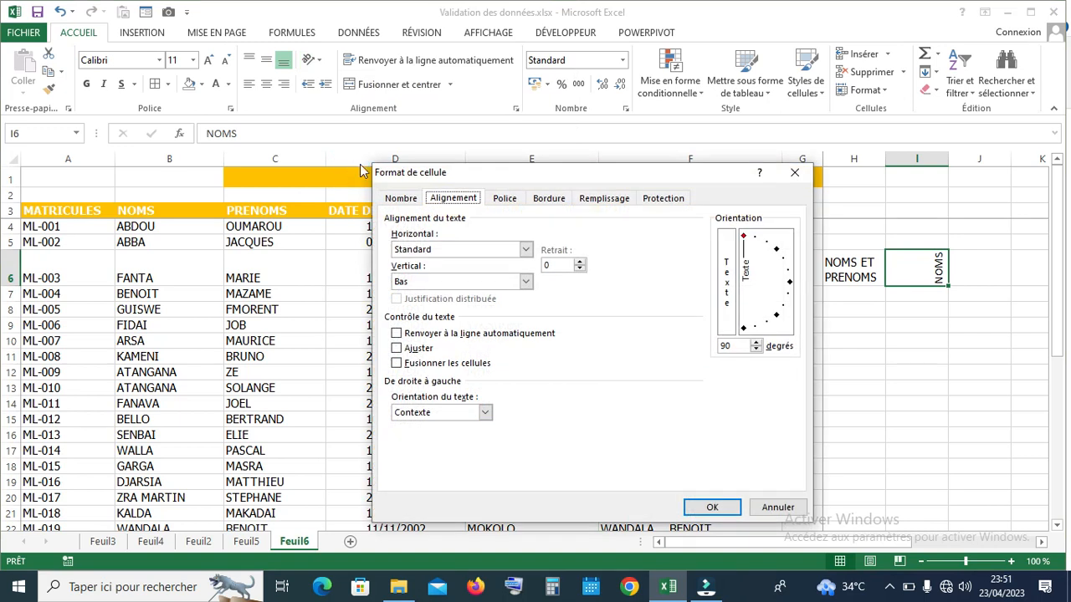
click(776, 251)
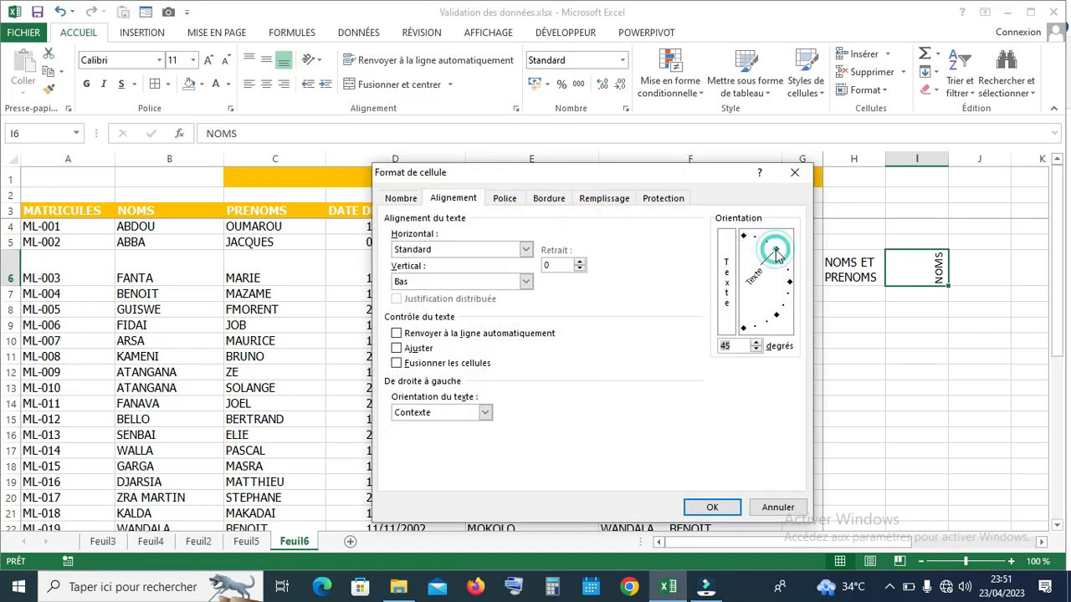
click(717, 508)
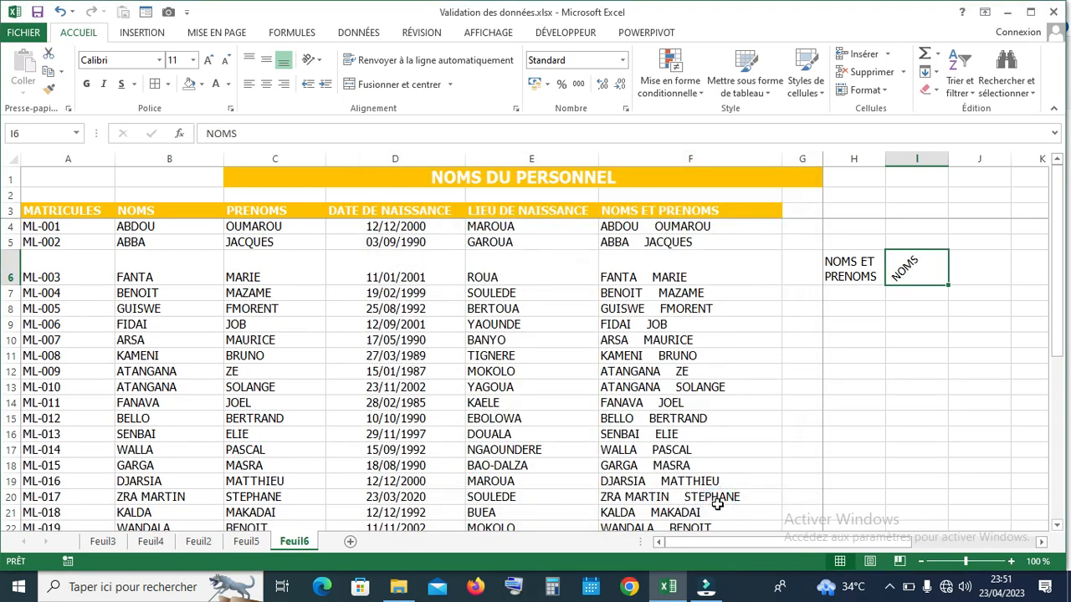
Narrow column I around the slanted NOMS text and reselect I6
drag(948, 158, 925, 153)
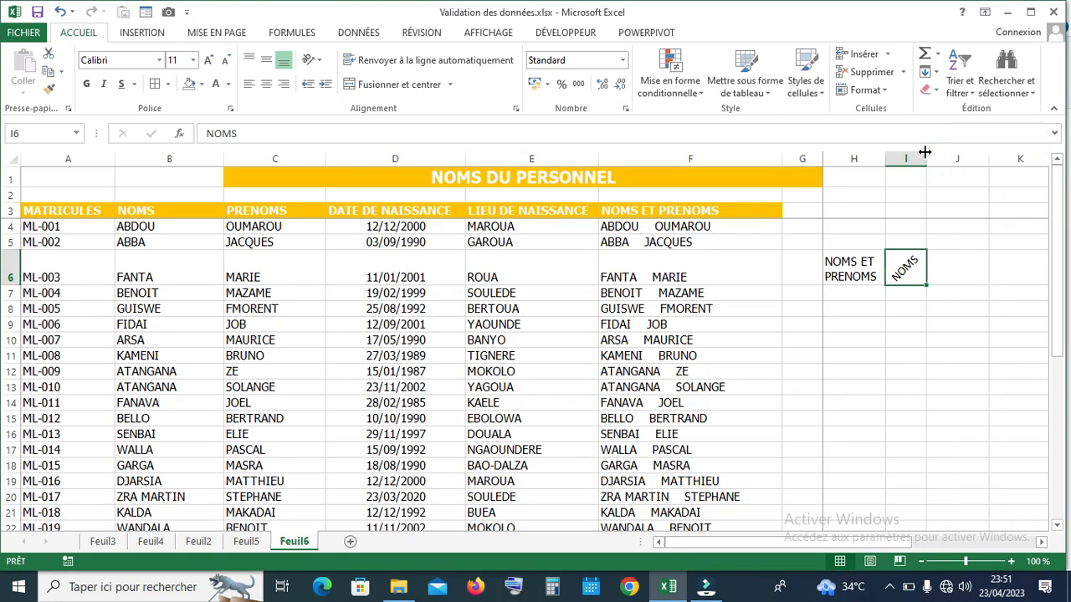
click(977, 288)
click(898, 273)
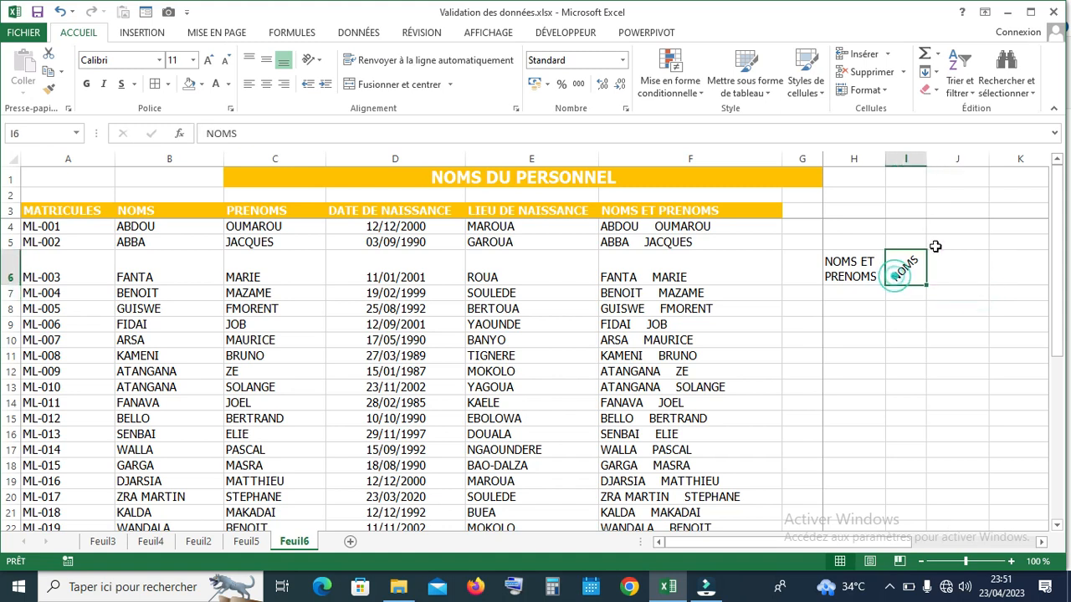